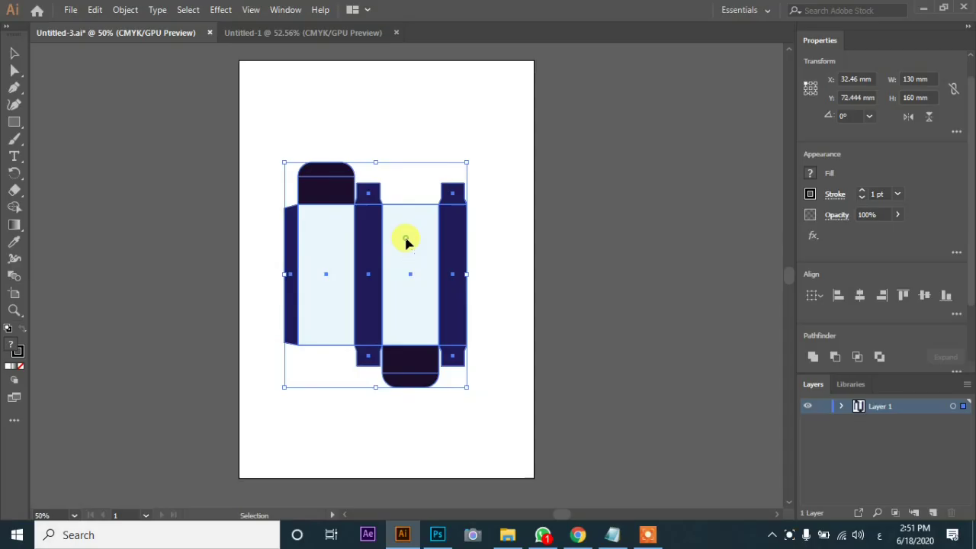
Nudge the finished box dieline slightly on its artboard and deselect it
mouse_move(407, 241)
mouse_down()
mouse_move(384, 245)
mouse_move(422, 252)
mouse_up()
click(389, 114)
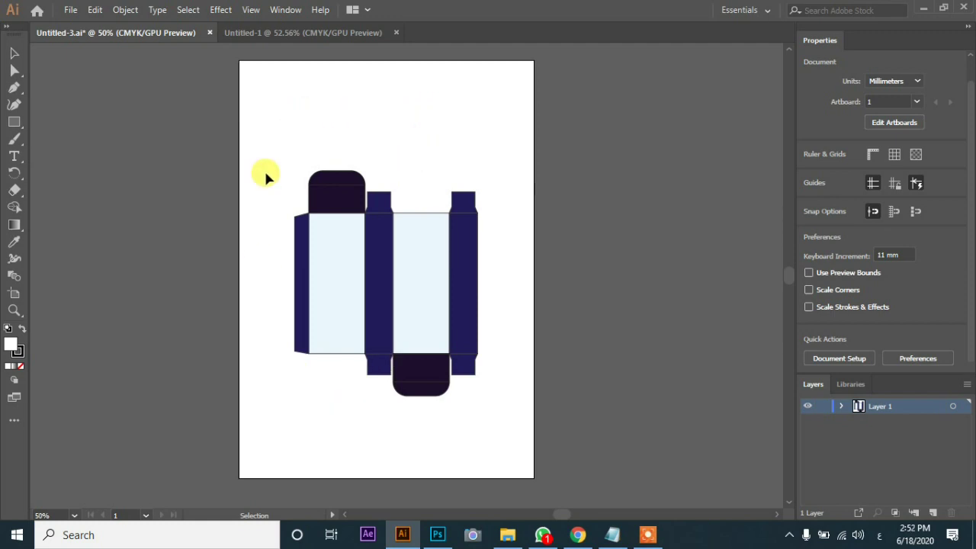
Switch between the Untitled-3 dieline and the blank Untitled-1 document, ending on Untitled-1
click(299, 32)
click(150, 37)
click(309, 34)
Draw a 4 cm wide by 10 cm tall rectangle using exact Rectangle dimensions
right_click(481, 161)
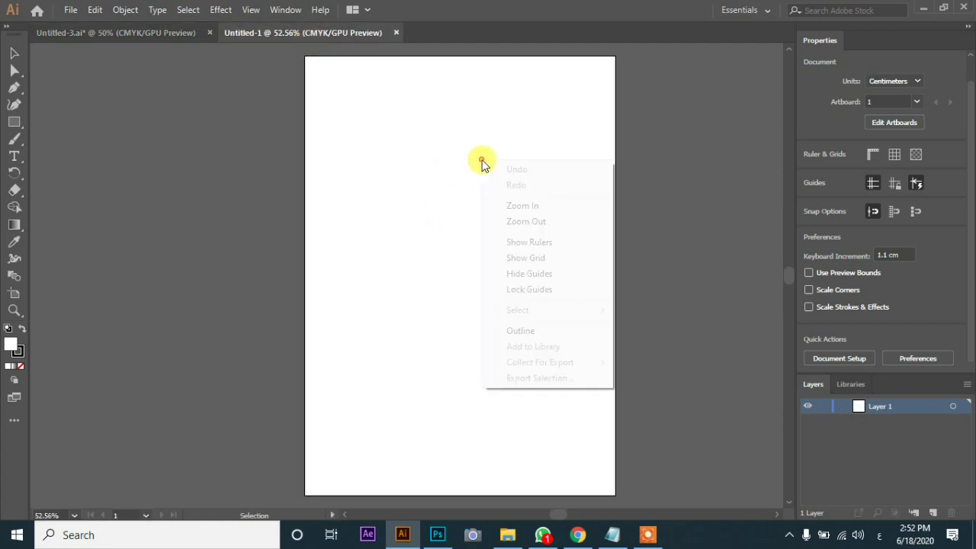
click(433, 155)
click(14, 122)
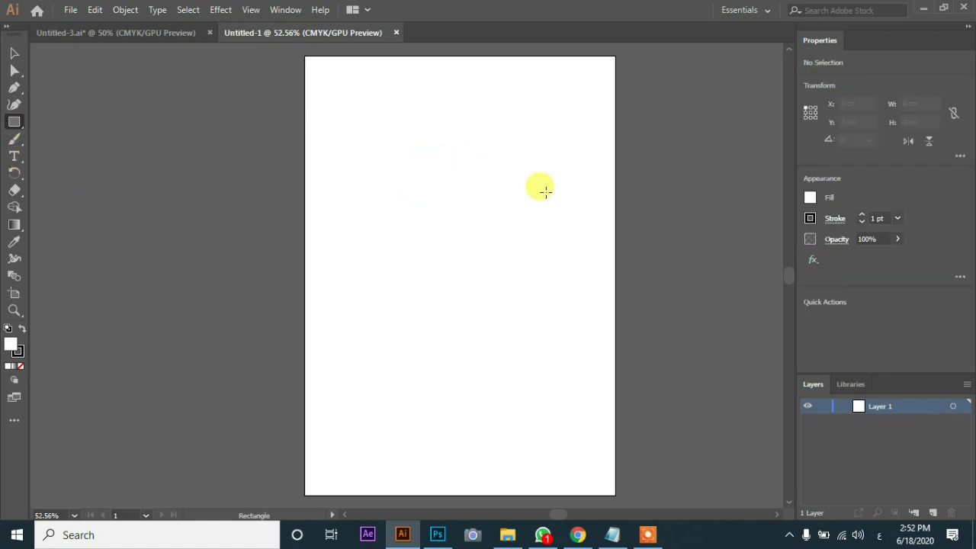
click(458, 191)
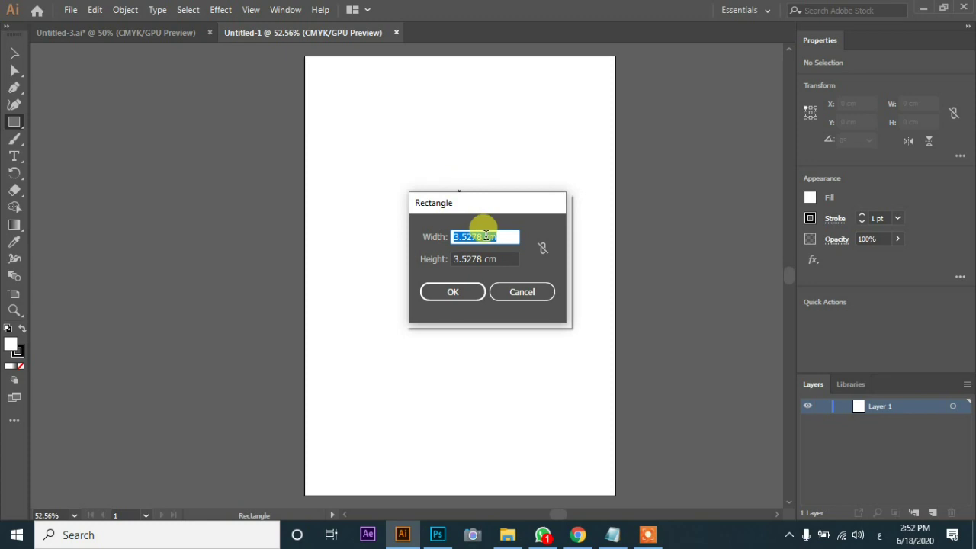
text(4)
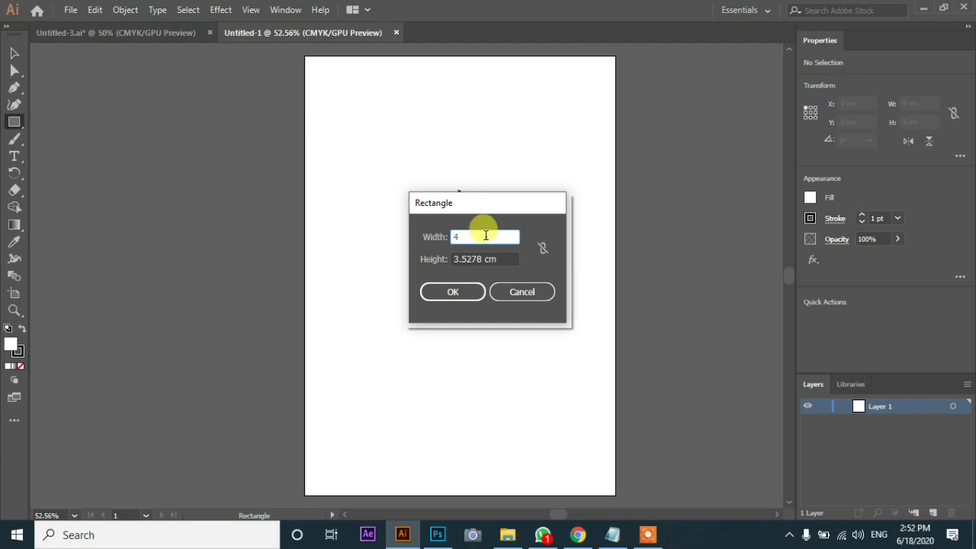
text(cm)
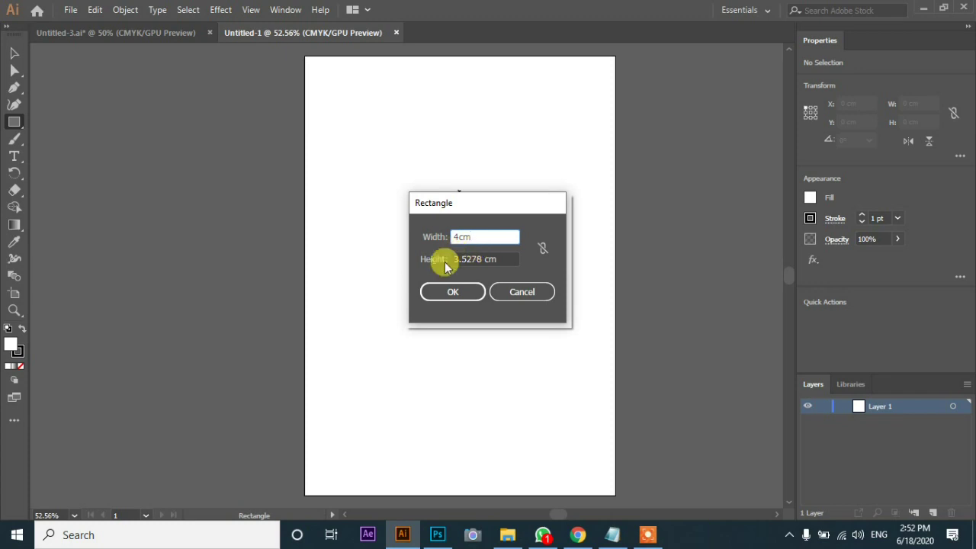
double_click(456, 260)
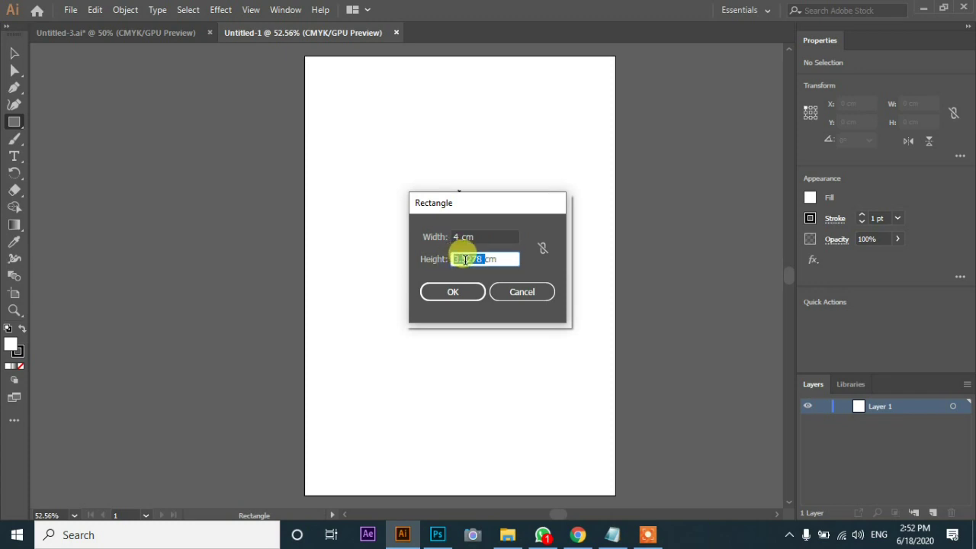
text(10)
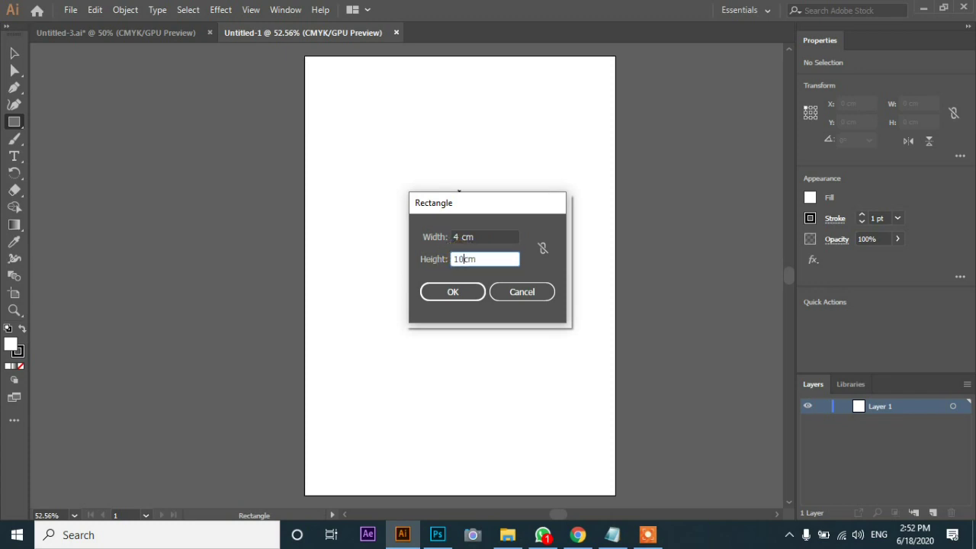
key(Return)
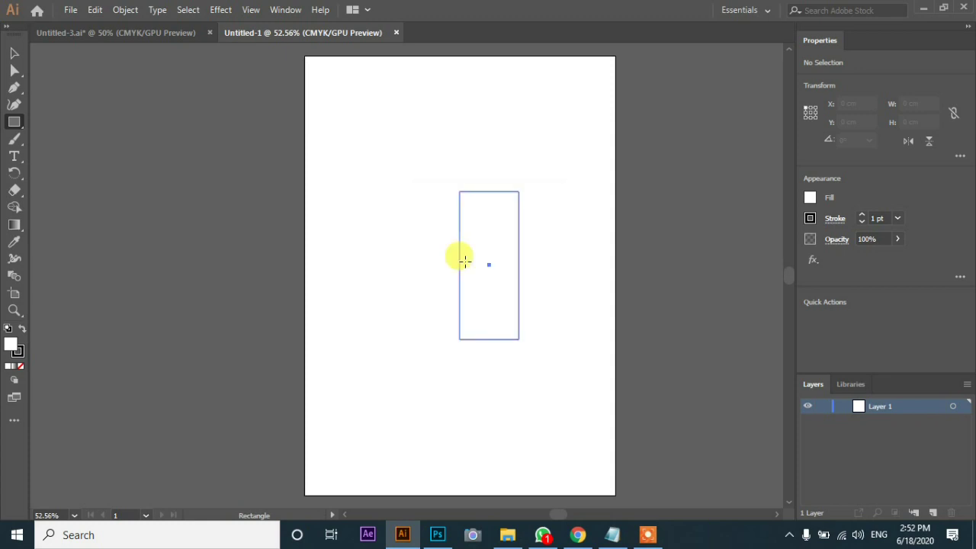
click(14, 54)
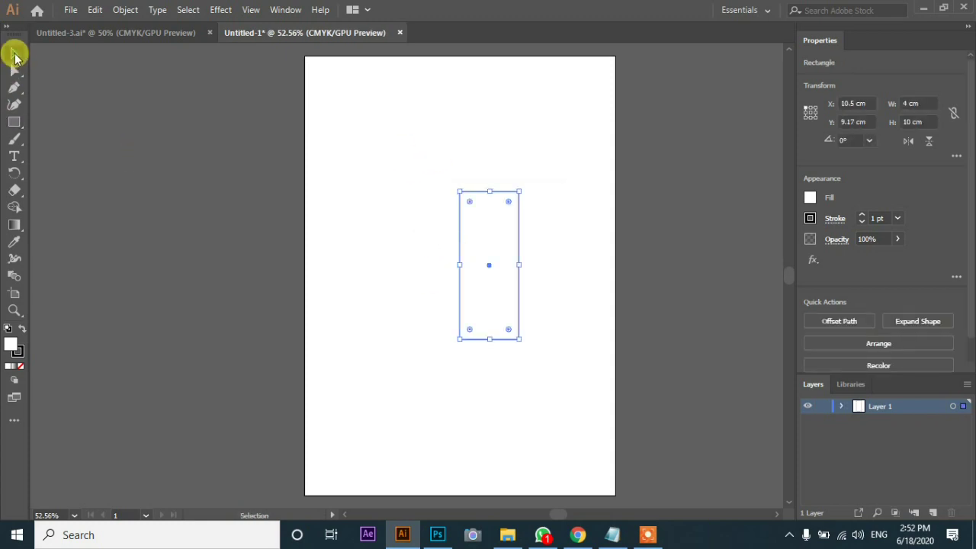
Move the rectangle left and down on the artboard and zoom in on it
drag(495, 266, 420, 294)
click(518, 280)
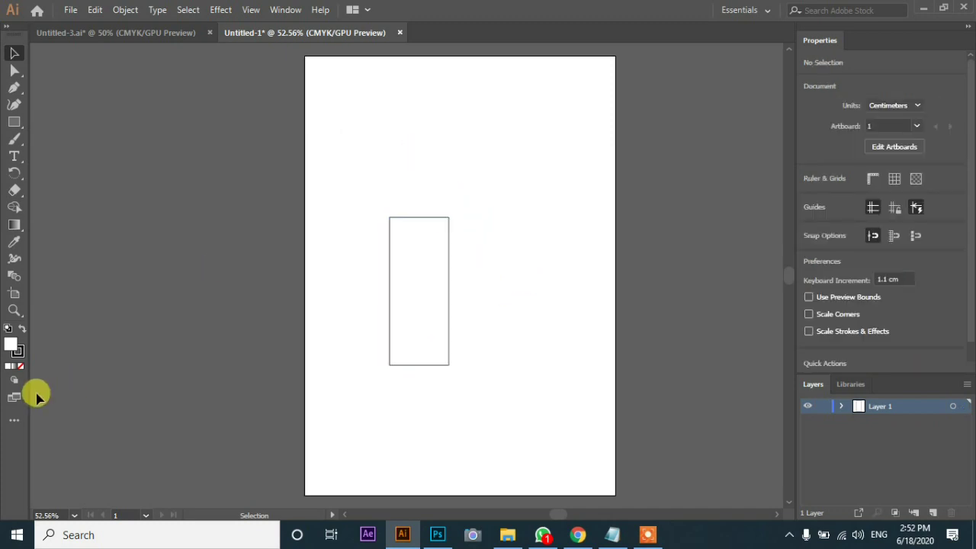
click(13, 309)
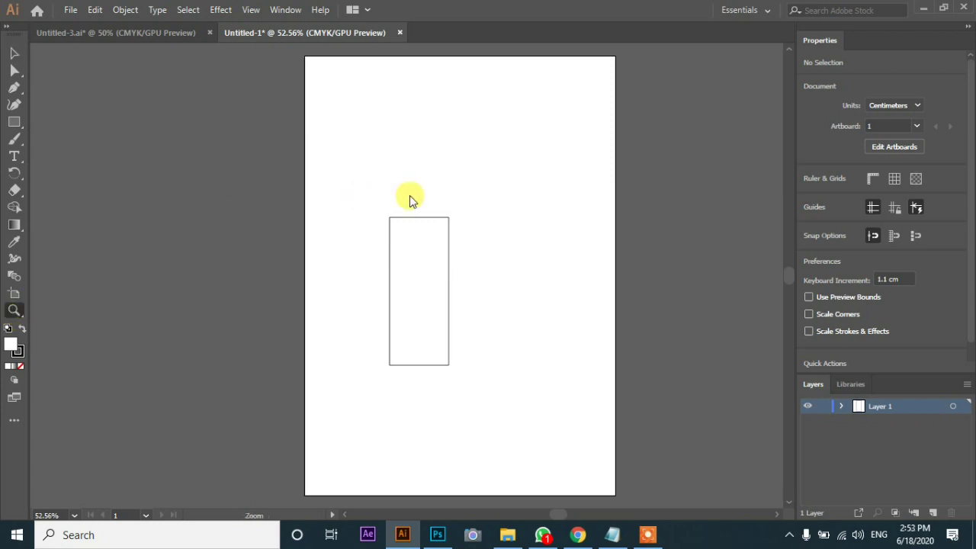
click(412, 251)
scroll(401, 252, down, 1)
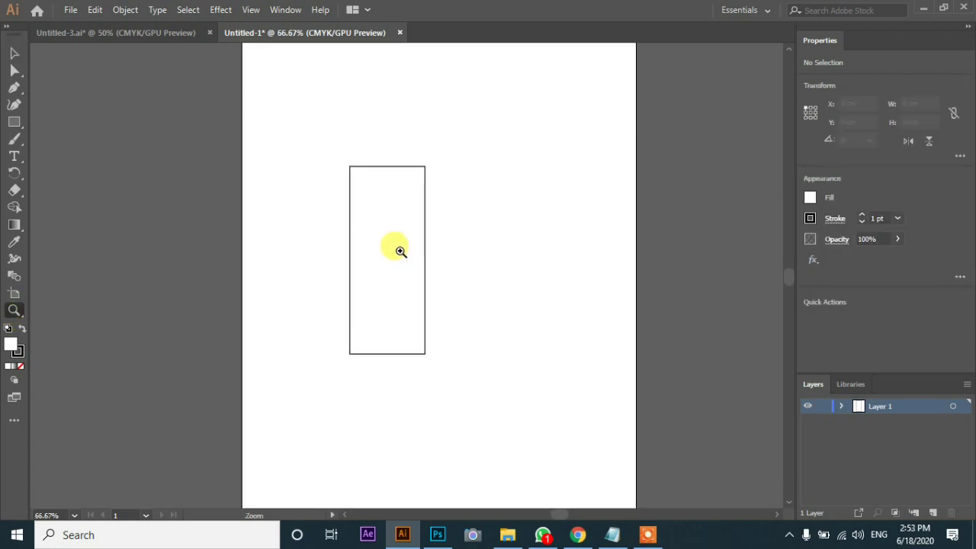
click(17, 52)
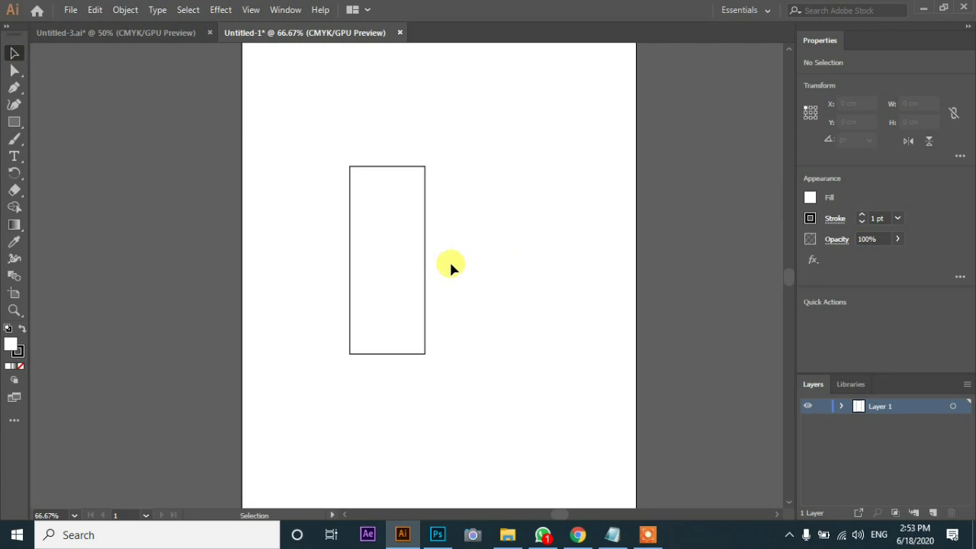
click(394, 254)
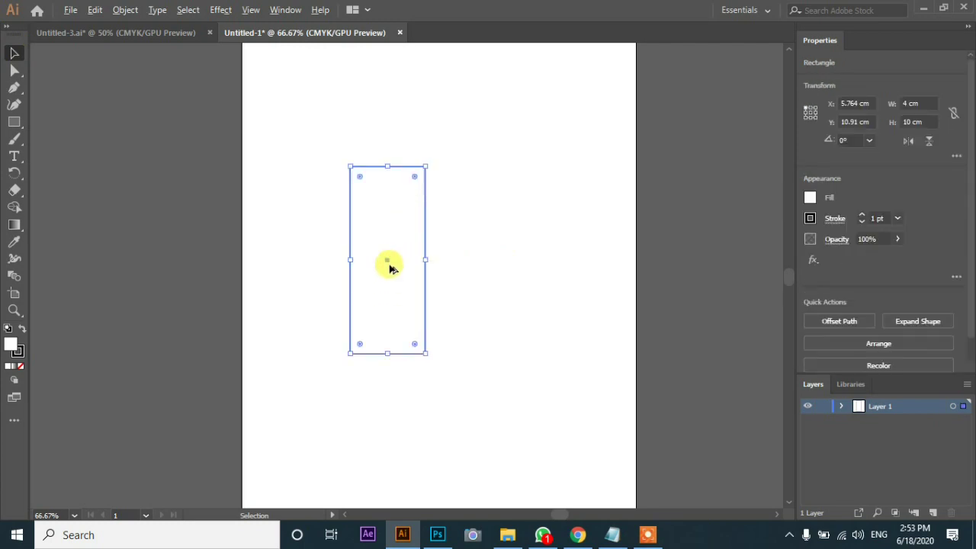
click(388, 263)
Duplicate the rectangle against its right edge and set the copy's width to 2 cm
alt+drag(389, 269, 464, 267)
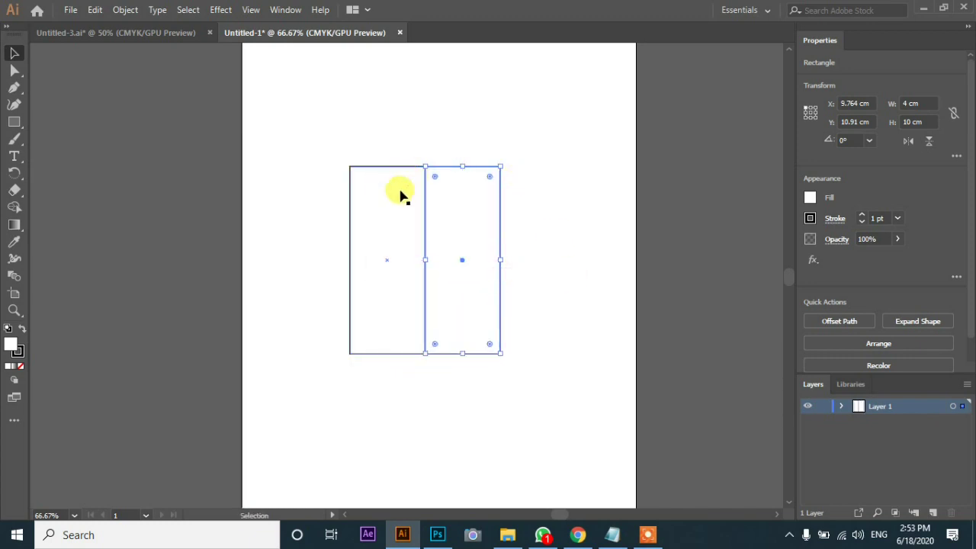
click(811, 118)
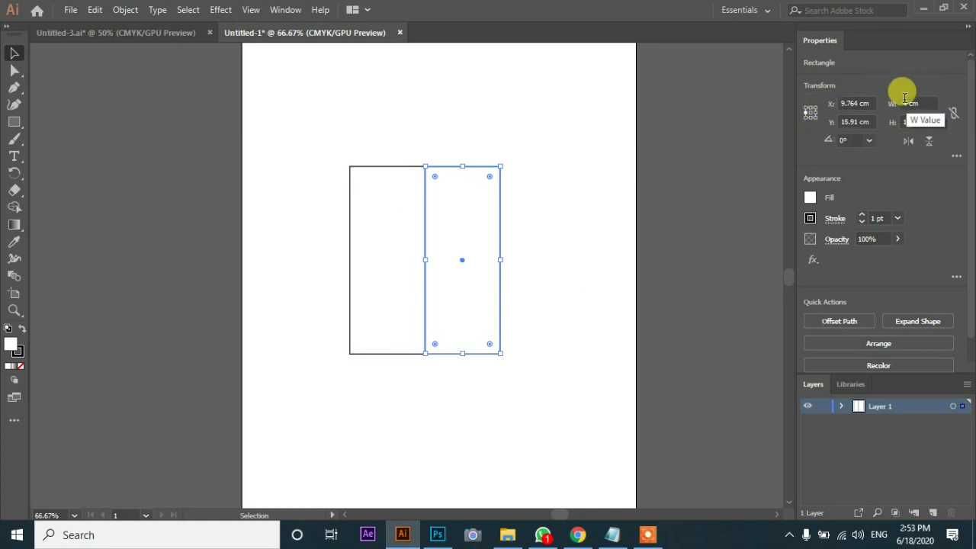
click(908, 103)
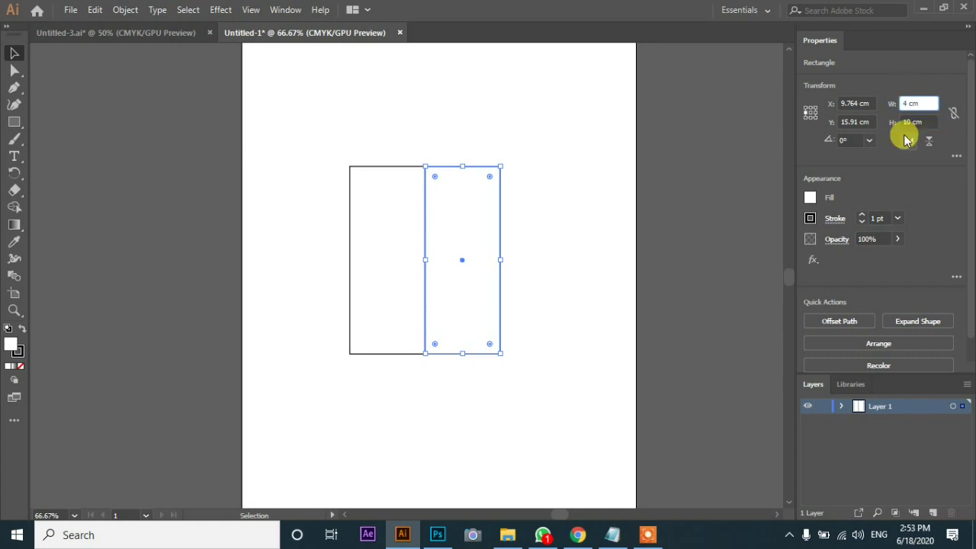
double_click(904, 103)
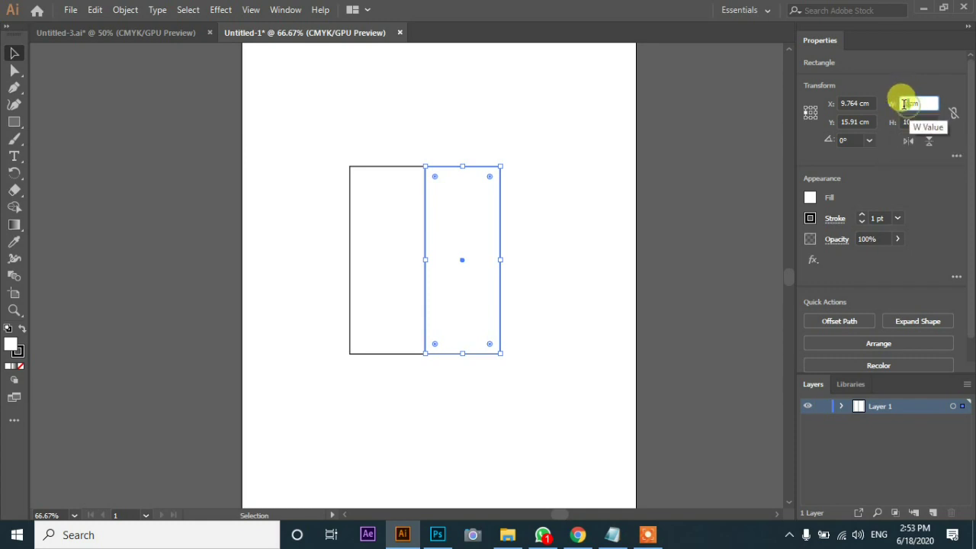
text(2)
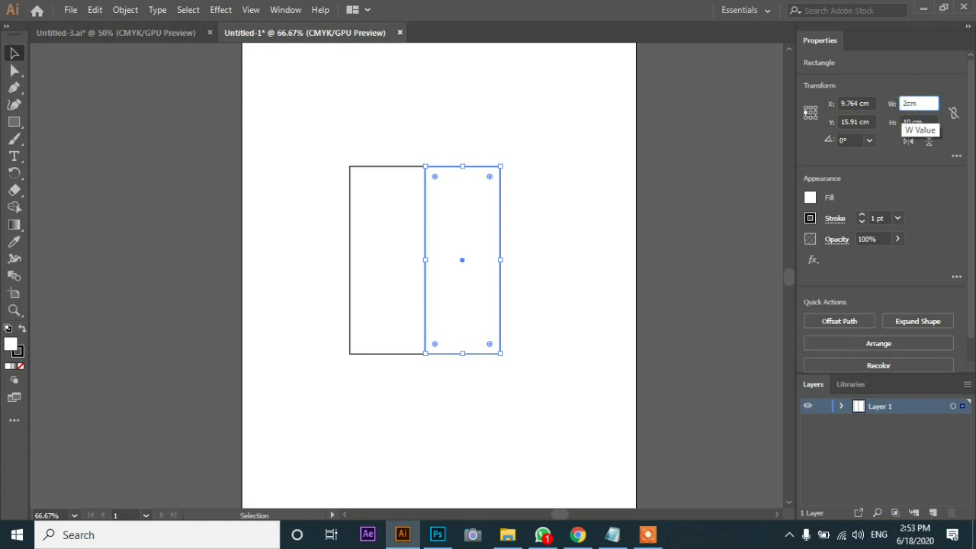
key(Return)
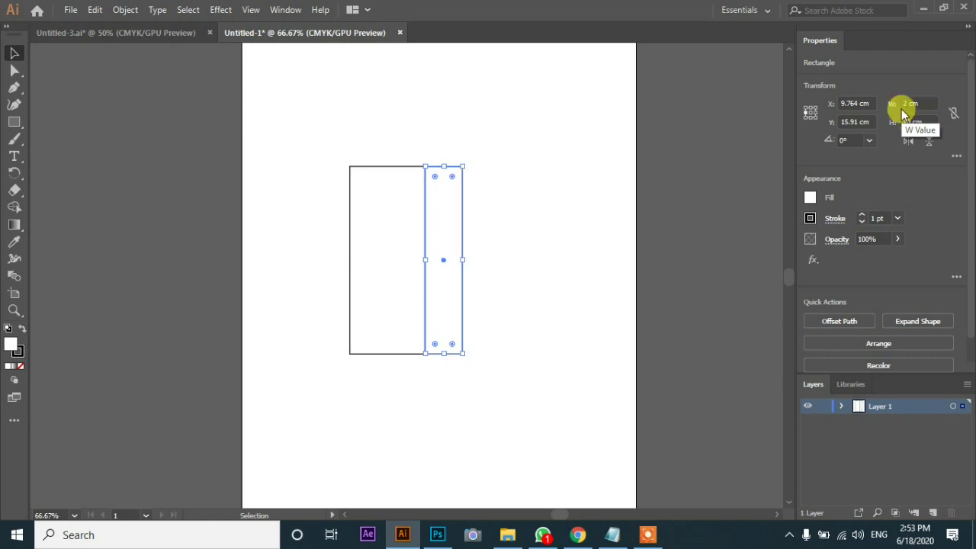
Duplicate the 4 cm and 2 cm pair to the right, forming four alternating panels
click(568, 212)
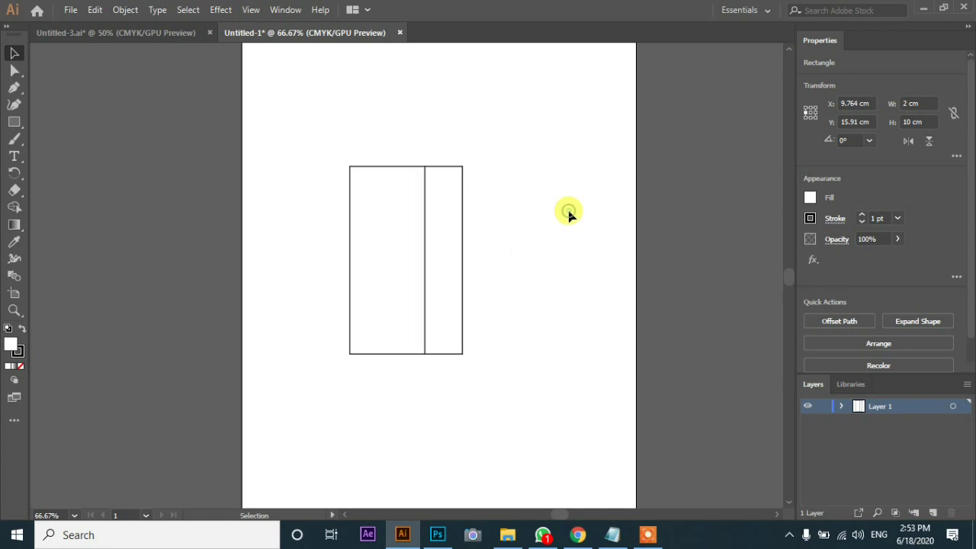
drag(287, 141, 516, 416)
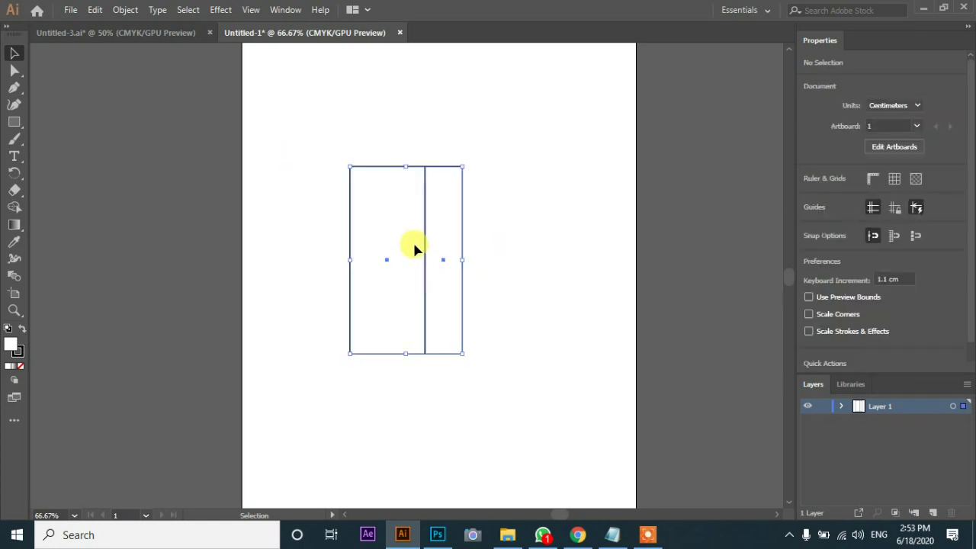
drag(390, 214, 510, 225)
click(520, 395)
click(513, 217)
click(558, 214)
click(385, 237)
click(435, 222)
click(486, 390)
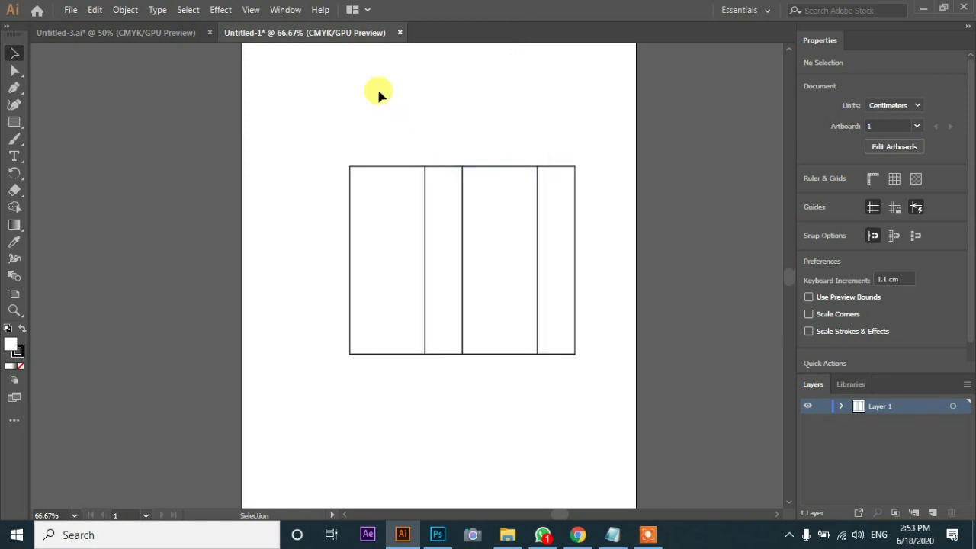
Shift the four-panel strip left and down, then select the leftmost panel
drag(310, 92, 598, 390)
drag(492, 277, 482, 284)
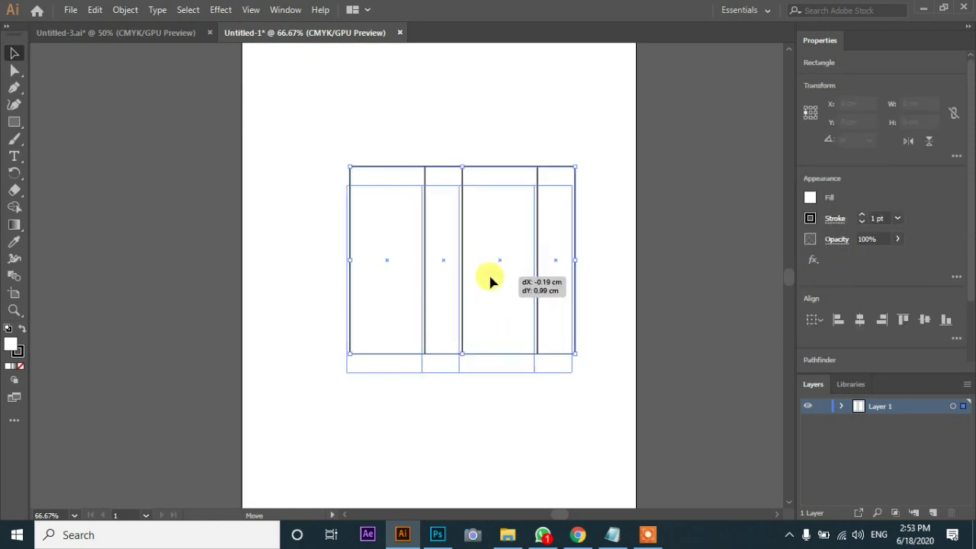
click(538, 109)
click(349, 268)
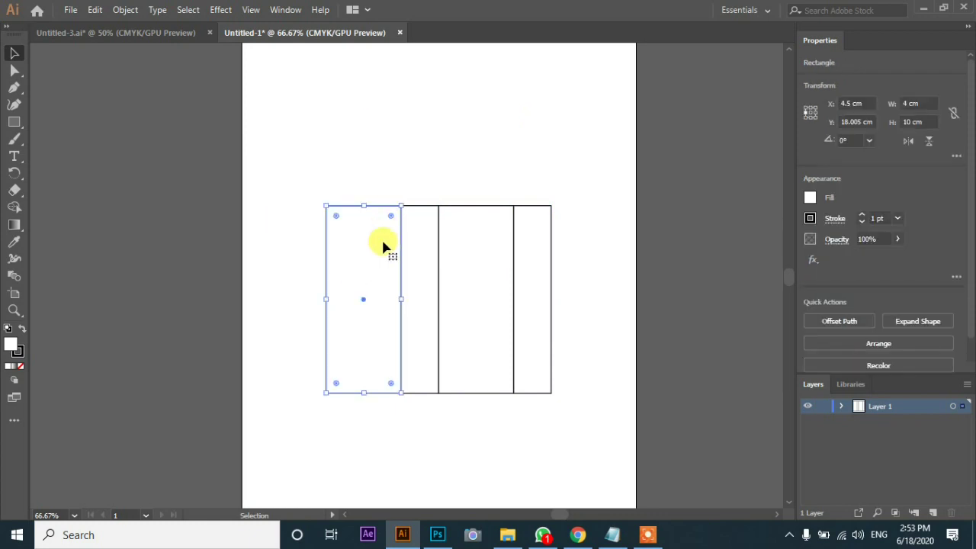
Copy the leftmost panel directly above itself and reduce the copy's height to 2 cm
drag(380, 343, 381, 188)
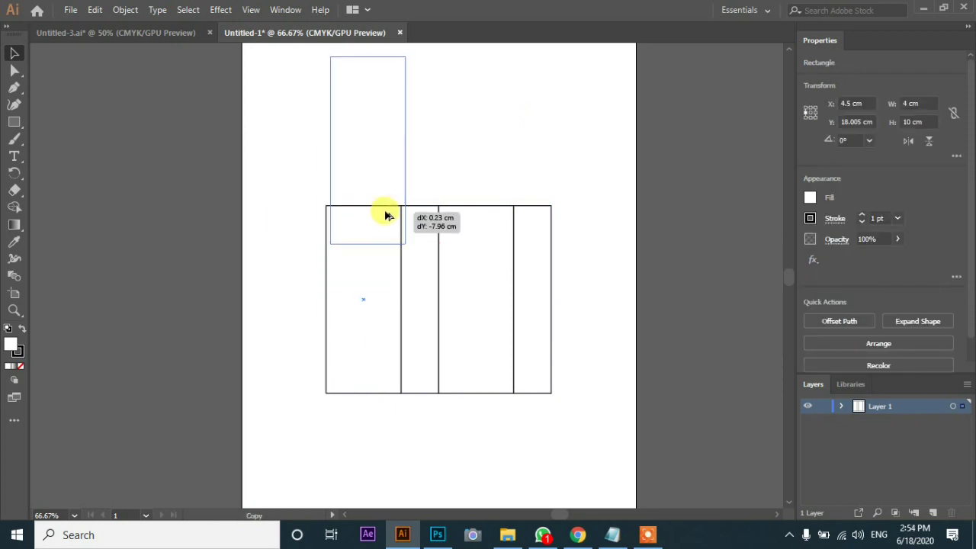
drag(381, 192, 381, 182)
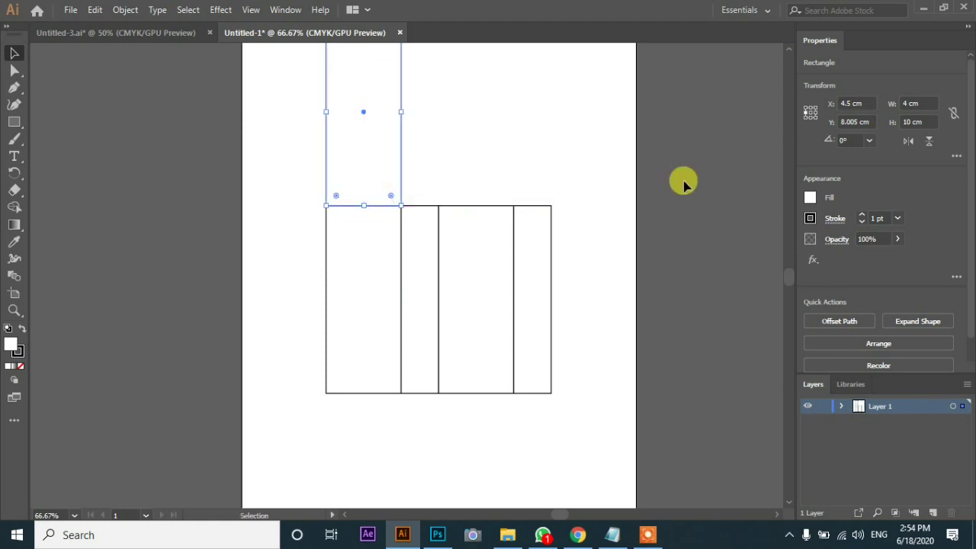
click(815, 117)
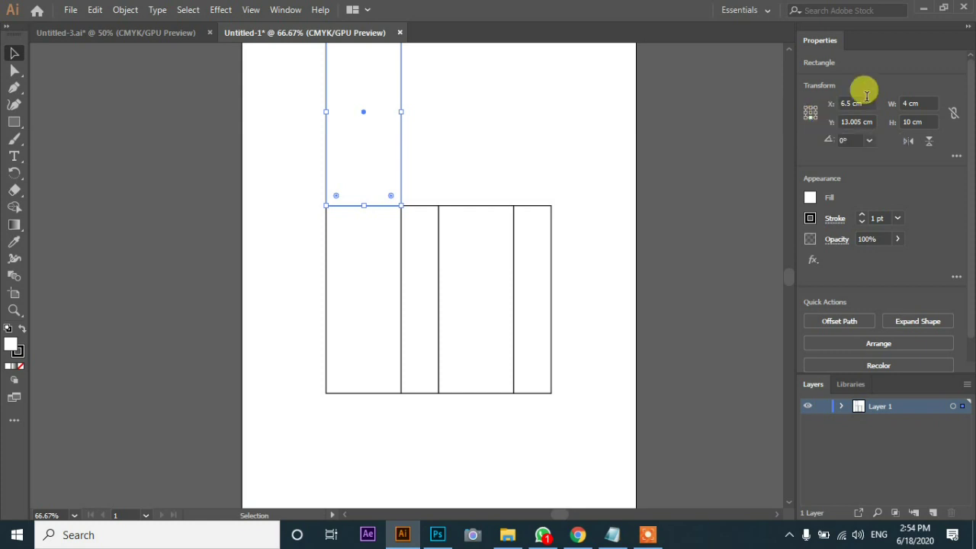
click(911, 121)
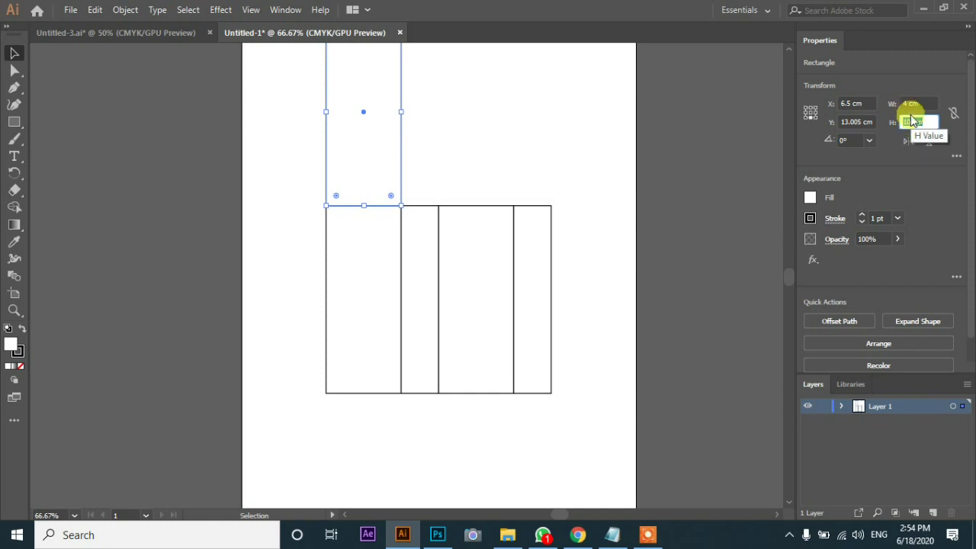
click(910, 119)
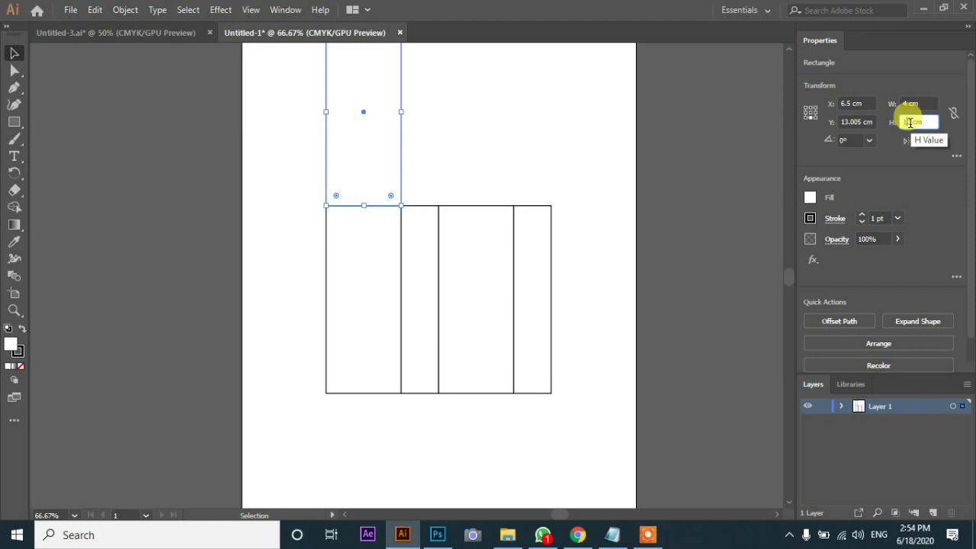
double_click(911, 122)
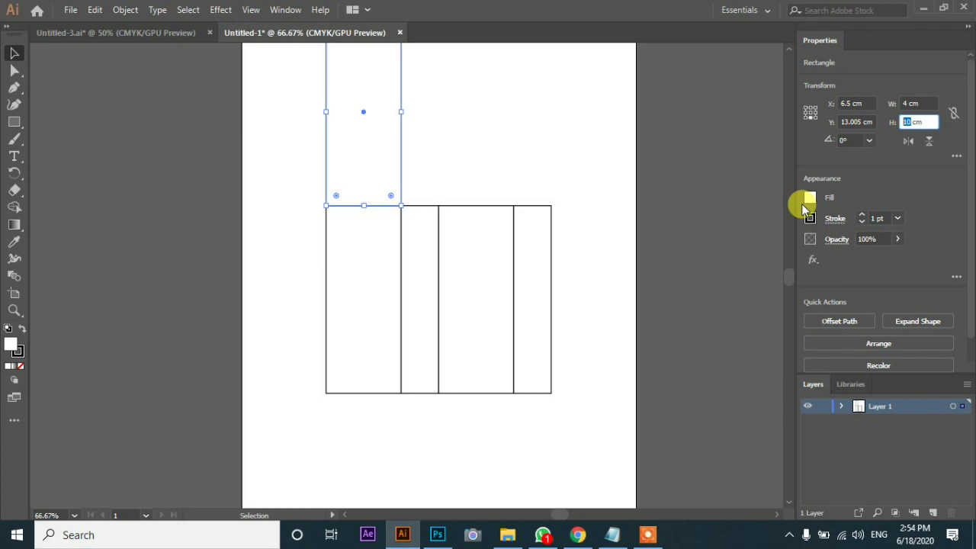
text(2)
key(Return)
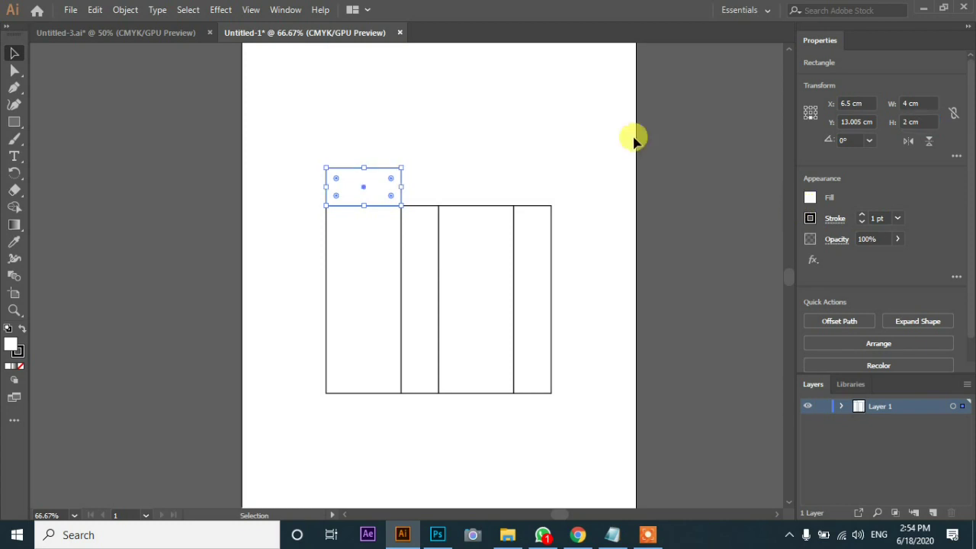
click(483, 126)
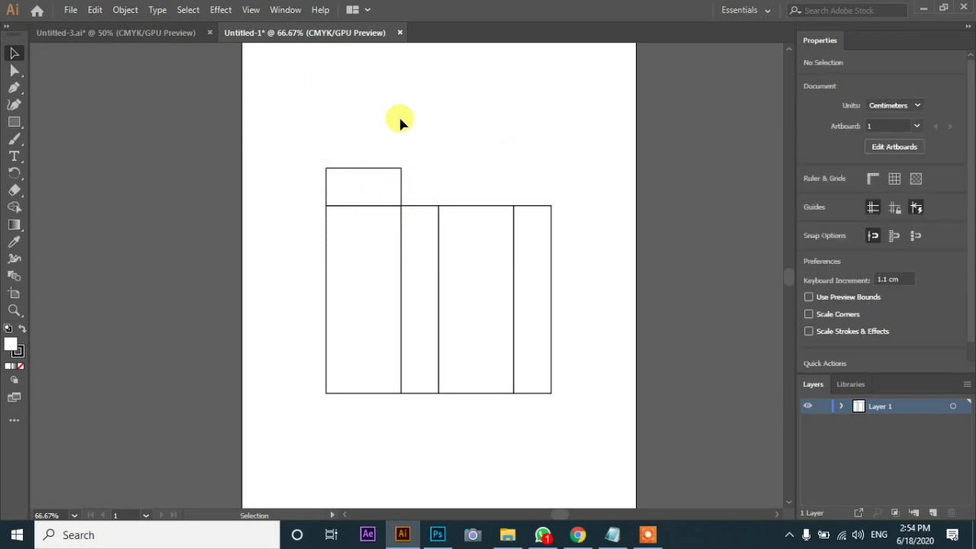
Duplicate the 2 cm strip upward and set the copy's height to 1.5 cm
click(383, 181)
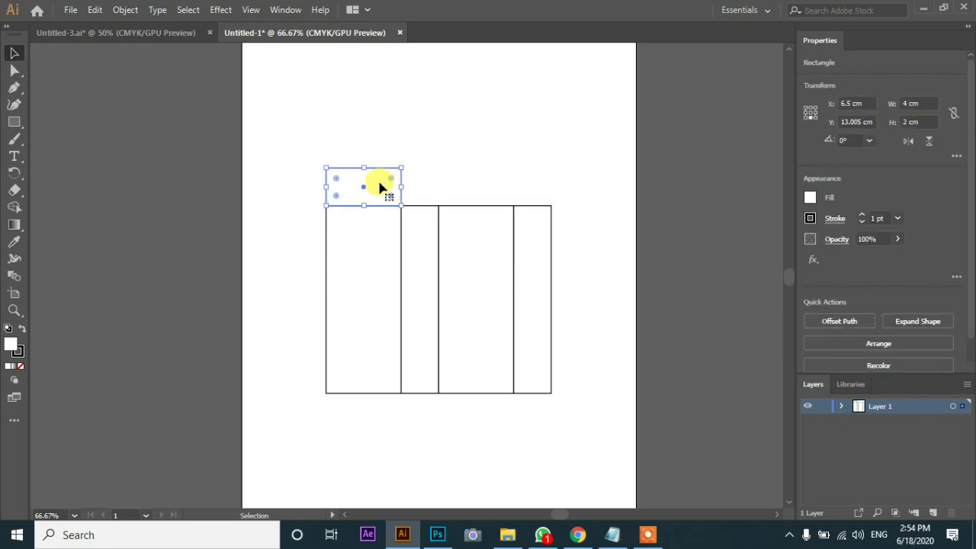
drag(383, 187, 383, 156)
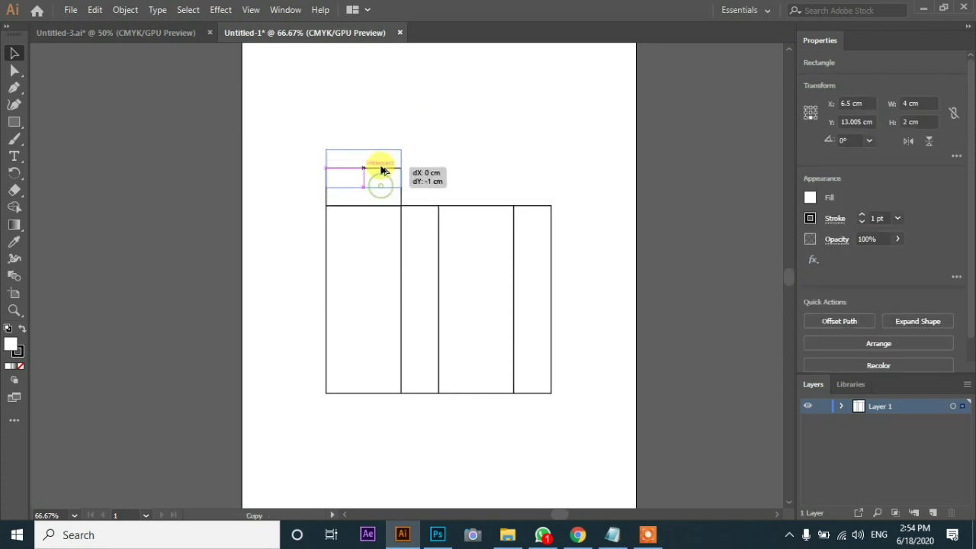
drag(380, 153, 381, 153)
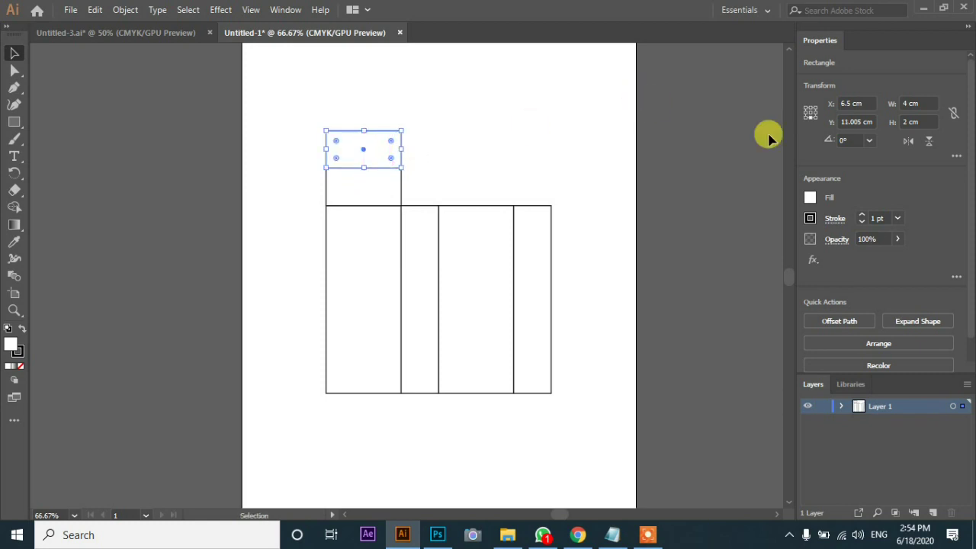
click(909, 120)
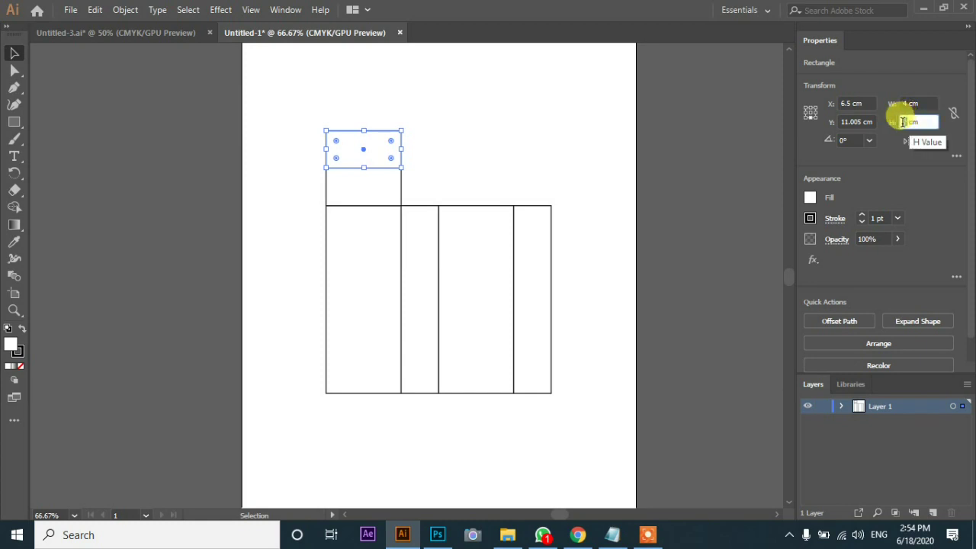
text(1.5)
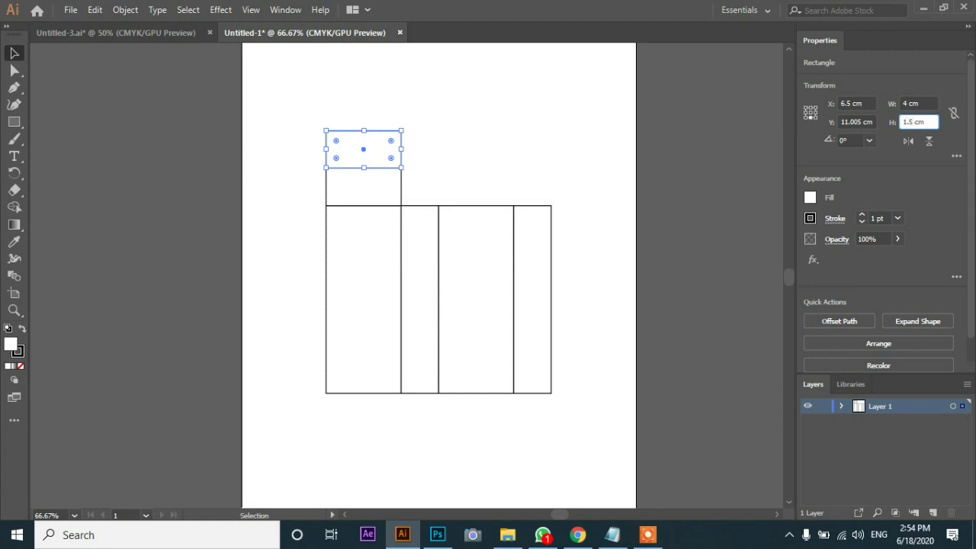
key(Return)
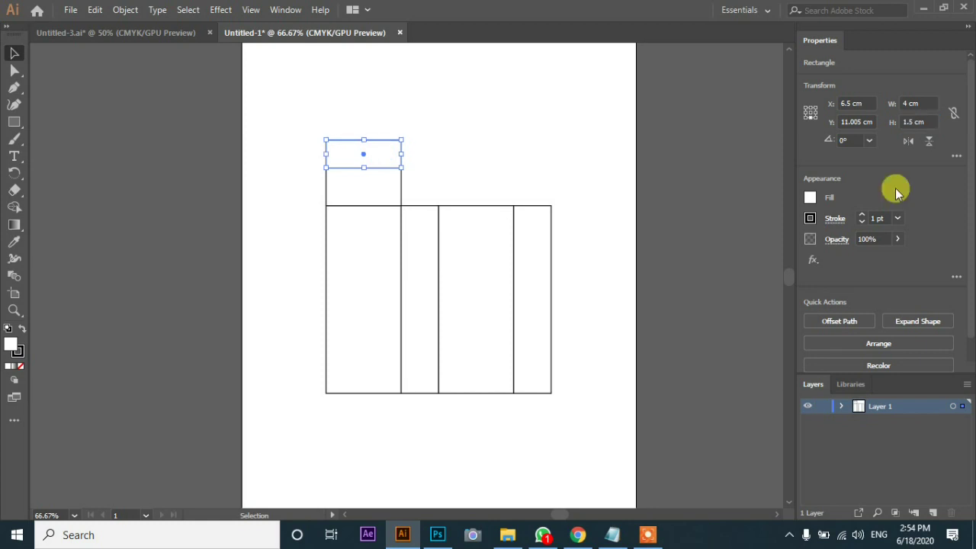
click(464, 135)
Give the top strip 1 cm corner radii on its top-left and top-right corners
click(392, 153)
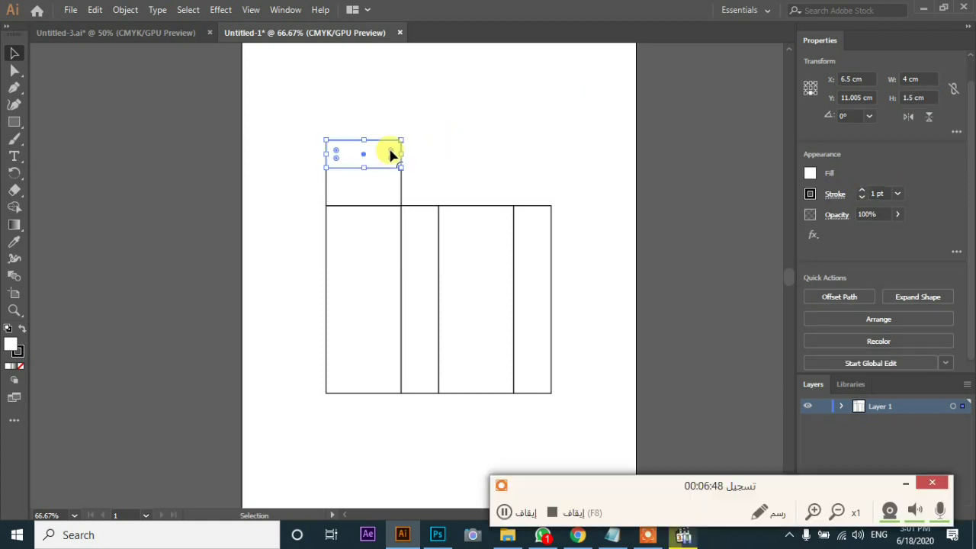
key(shift+F8)
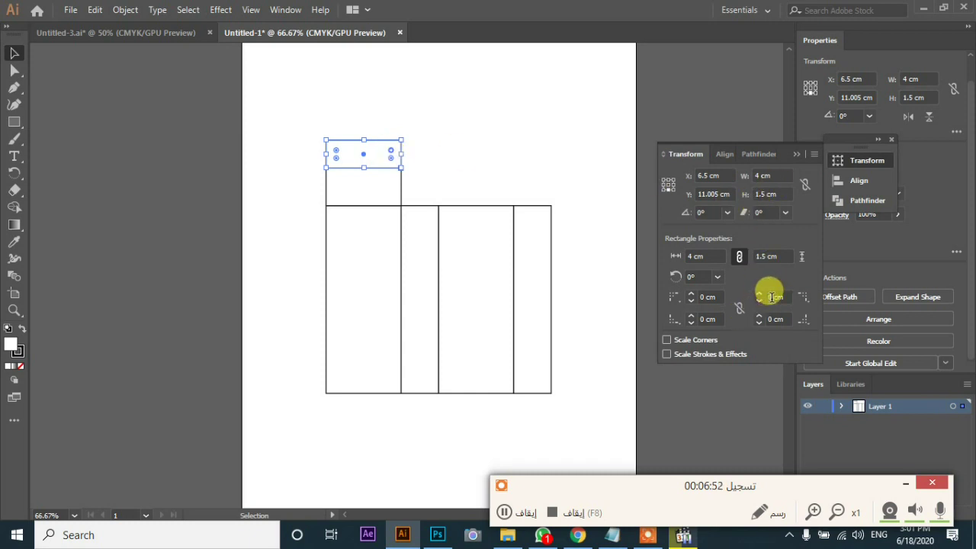
click(772, 297)
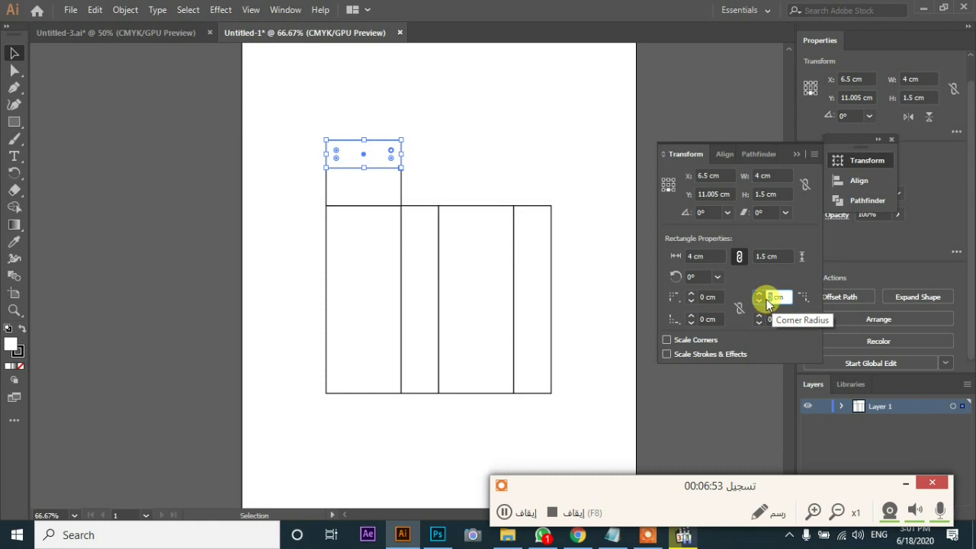
click(759, 294)
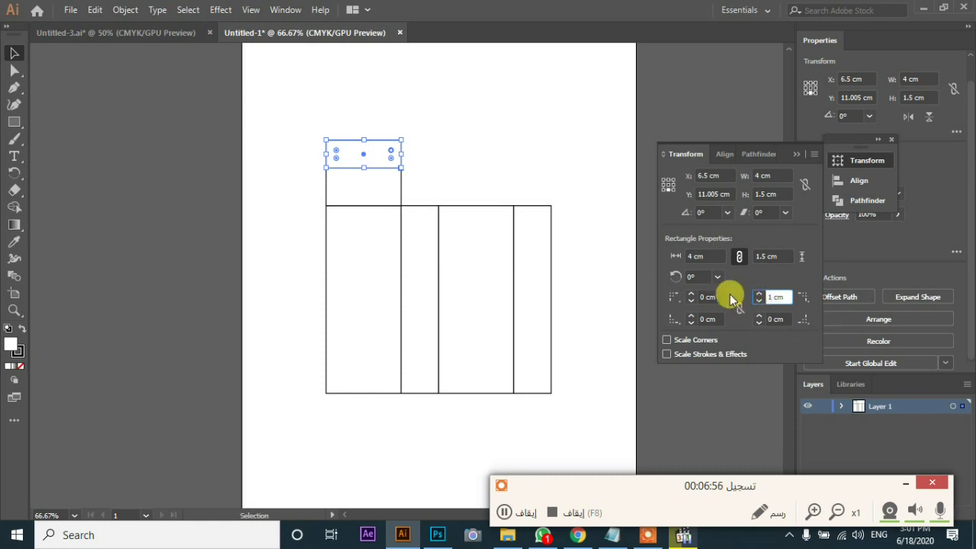
click(706, 297)
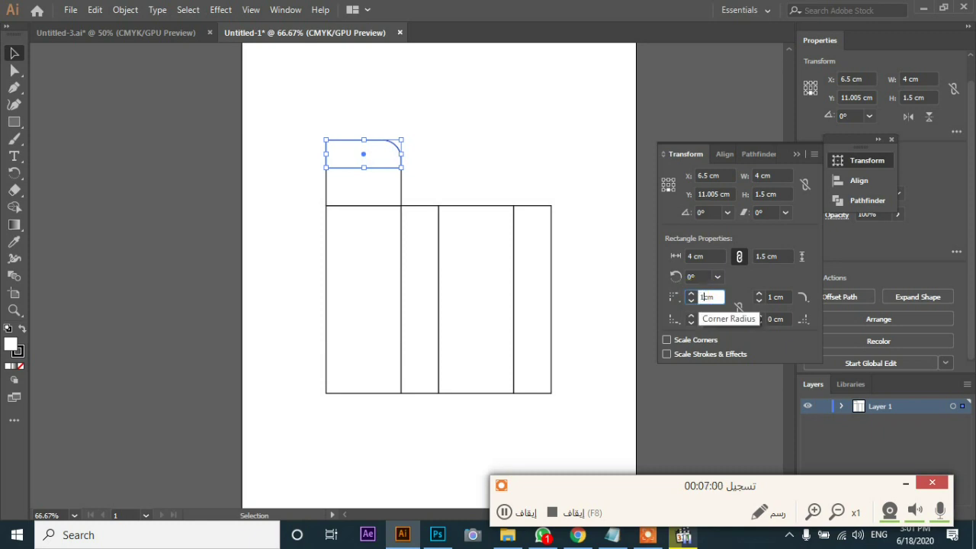
double_click(707, 294)
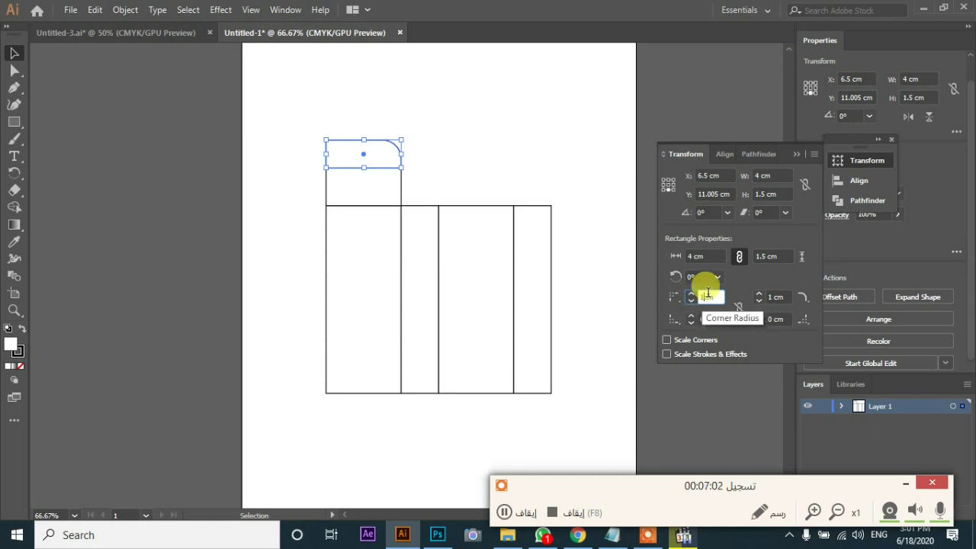
key(Return)
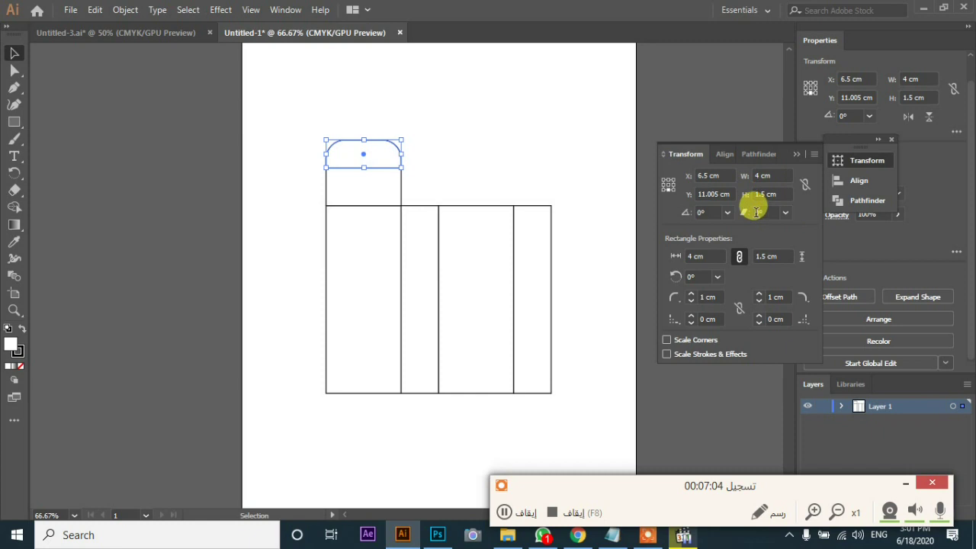
Shorten the rounded strip to 1 cm tall and deselect it
double_click(762, 195)
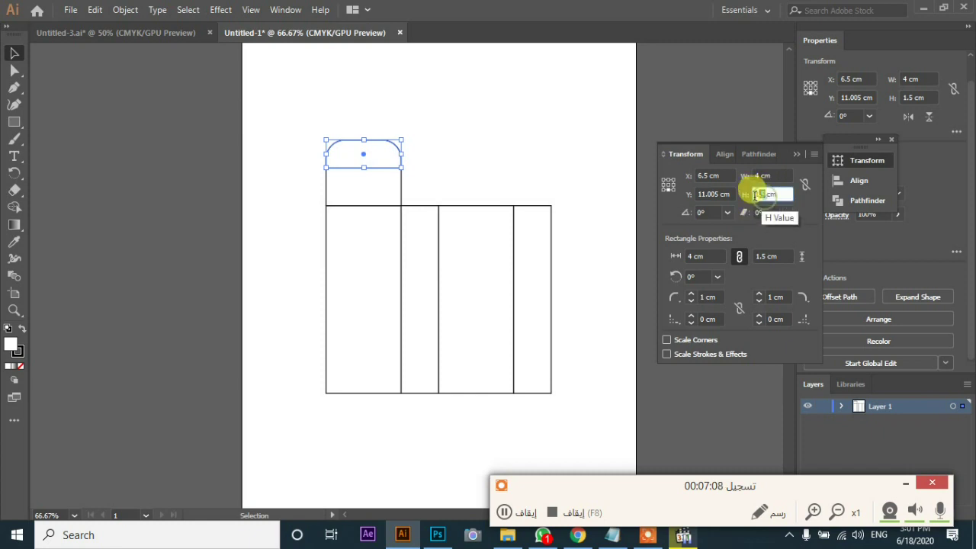
double_click(757, 197)
text(1)
key(Return)
click(484, 139)
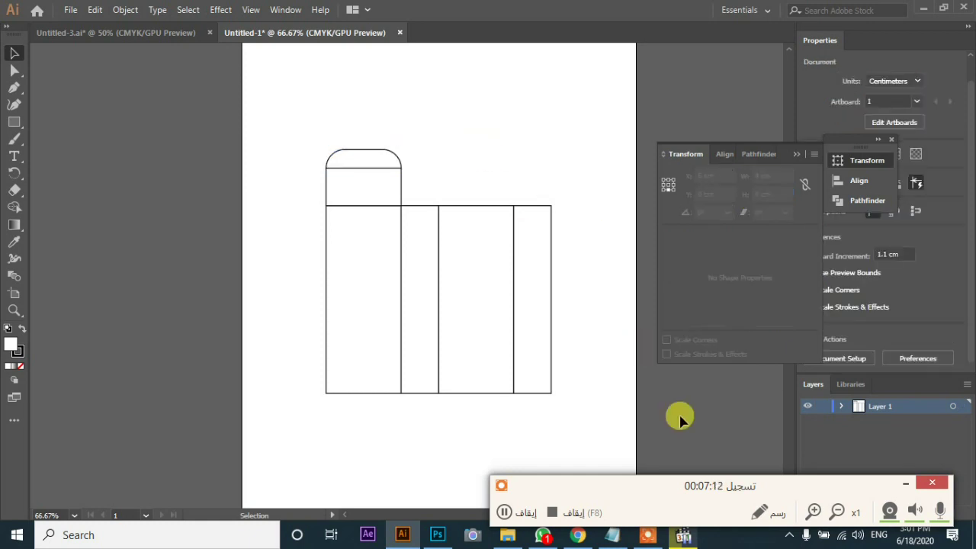
Select the rounded cap and 2 cm strip, then unite them with the Shape Builder
click(905, 482)
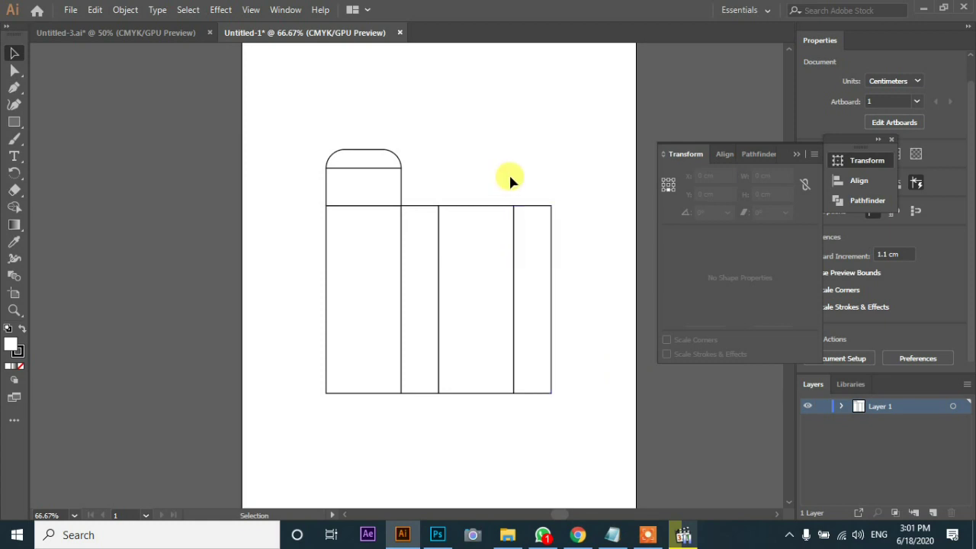
click(371, 156)
click(376, 186)
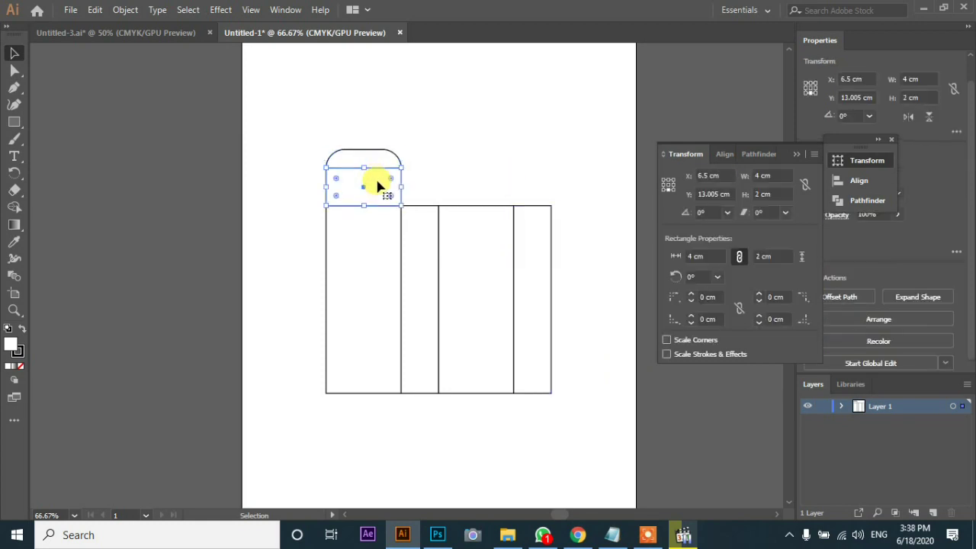
click(453, 150)
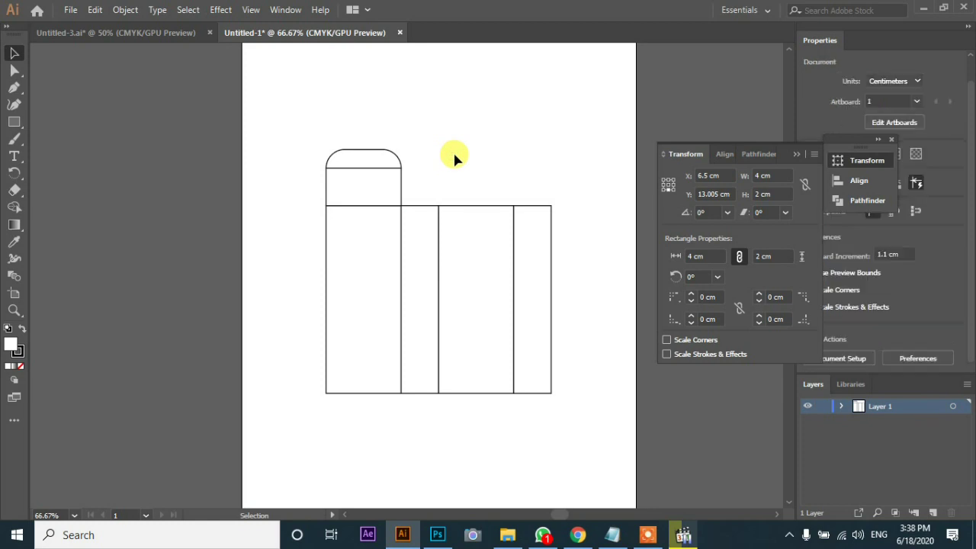
click(392, 160)
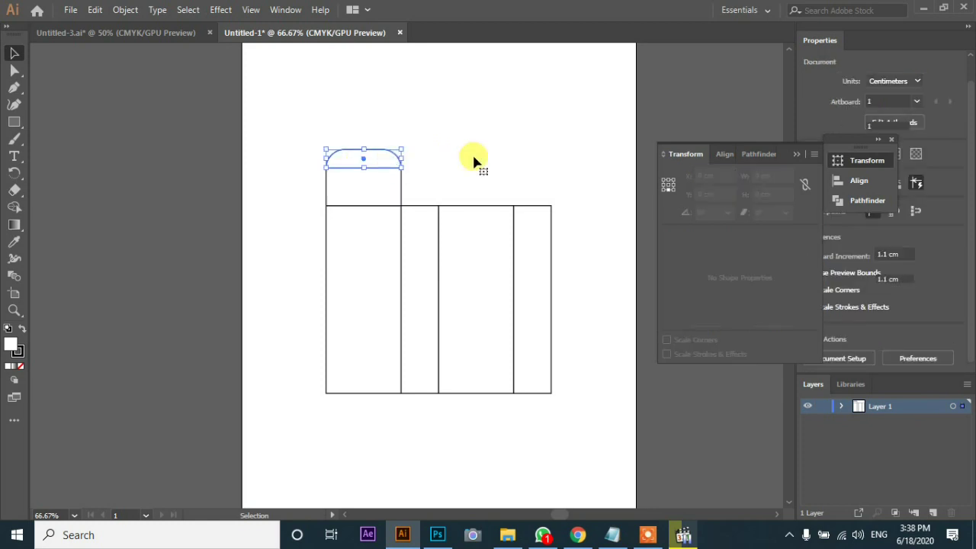
drag(394, 183, 311, 189)
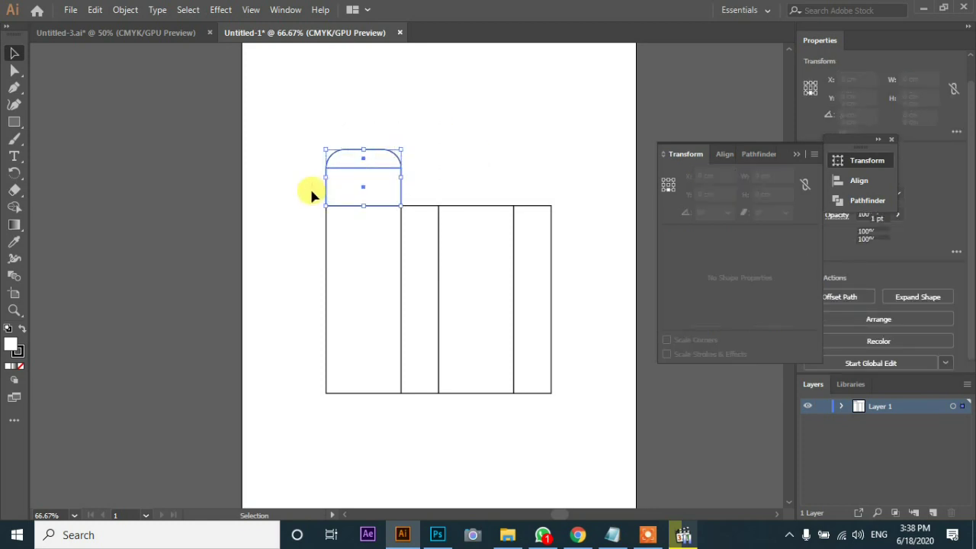
click(14, 205)
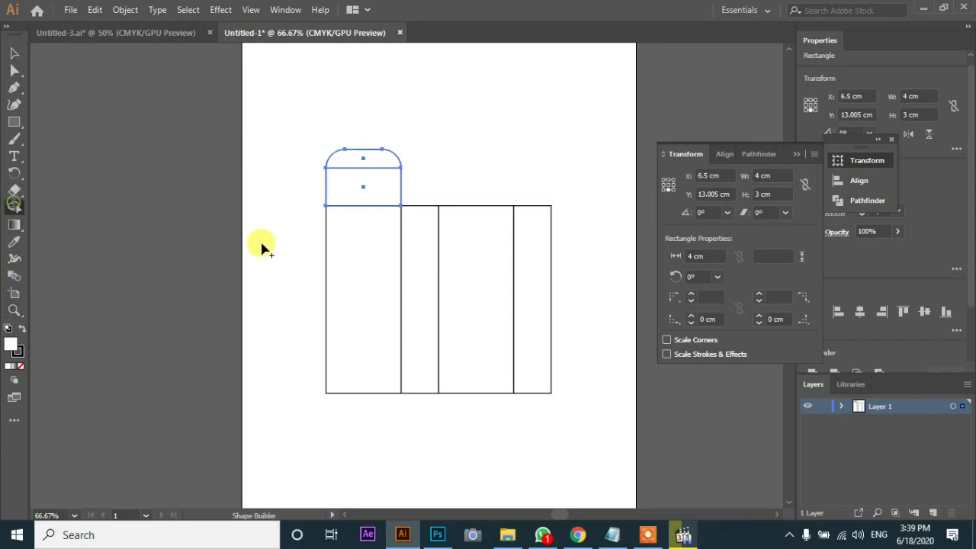
drag(382, 163, 384, 184)
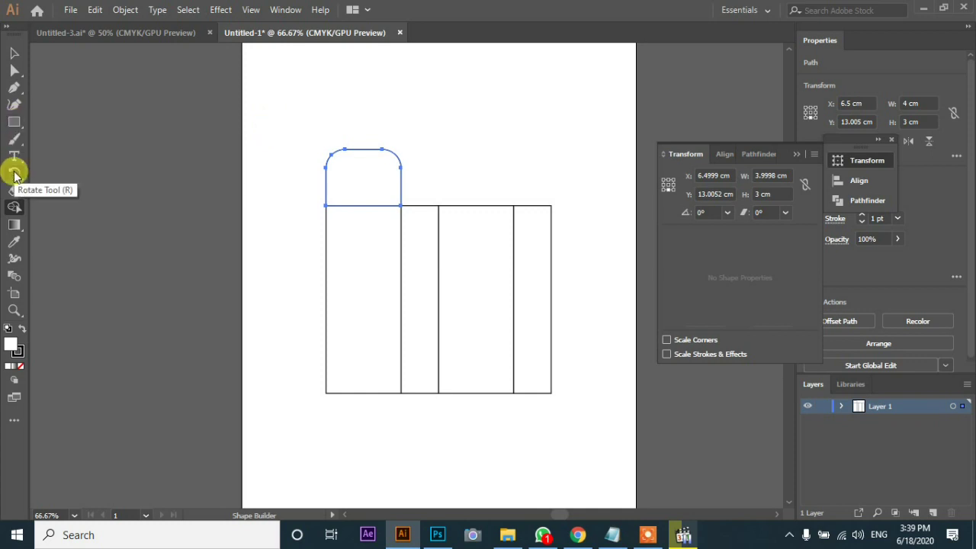
Draw short horizontal slit lines at the tuck flap's left and right edges
click(14, 124)
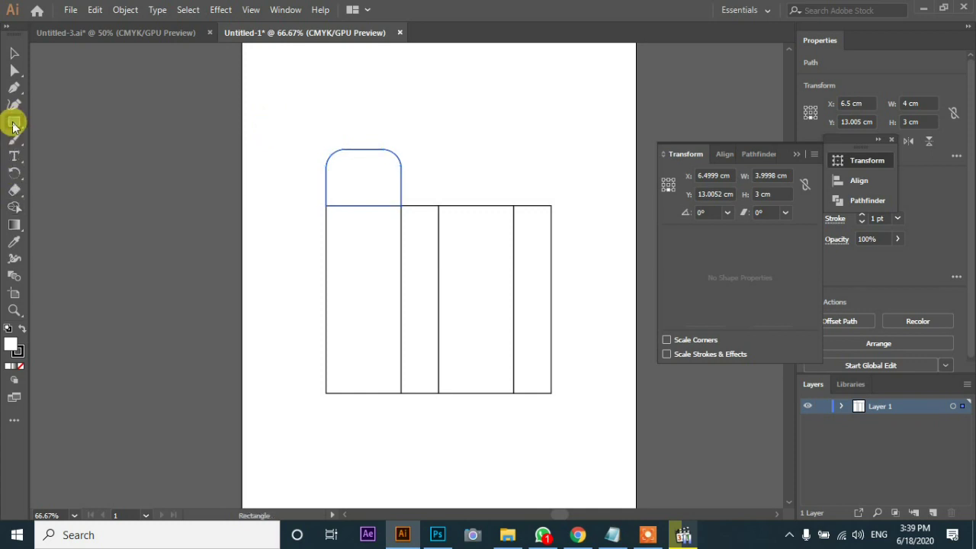
click(88, 190)
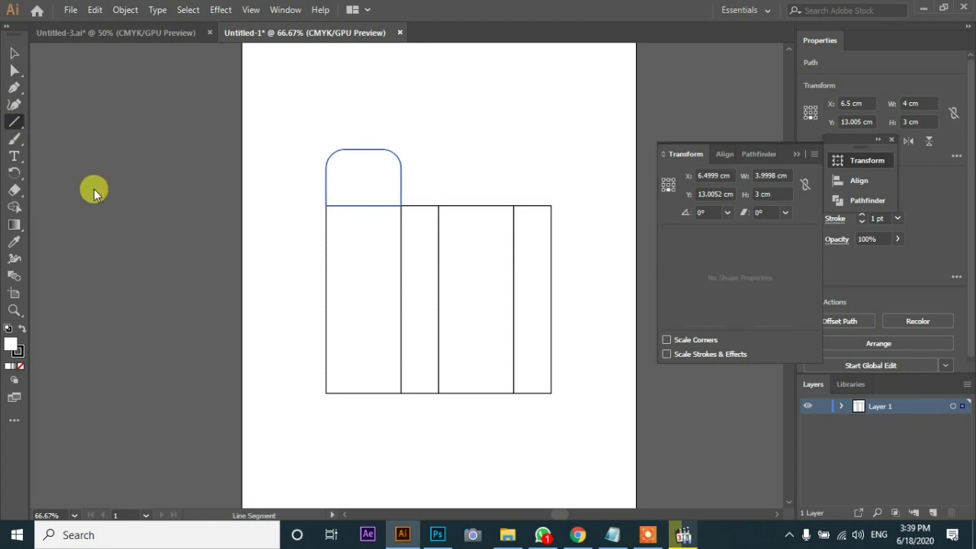
drag(398, 167, 388, 167)
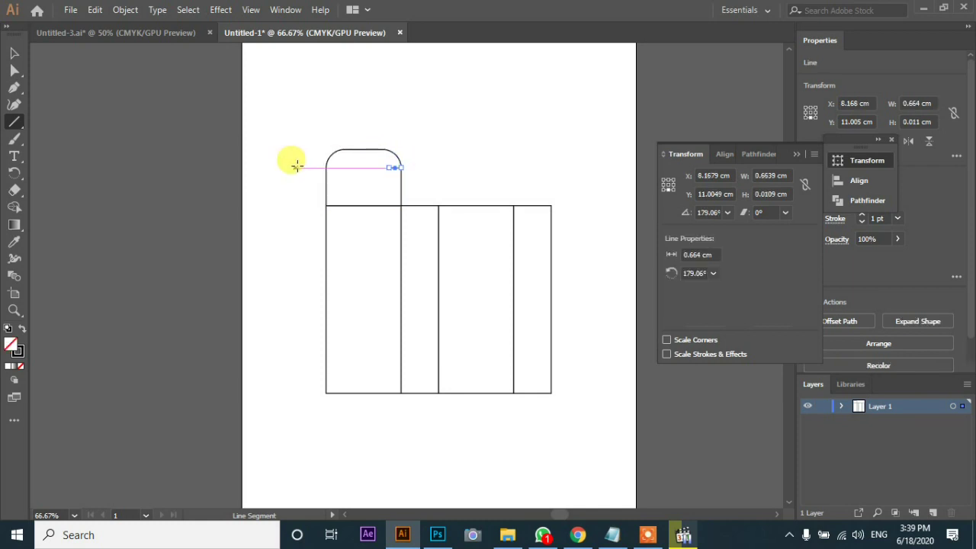
drag(325, 166, 339, 167)
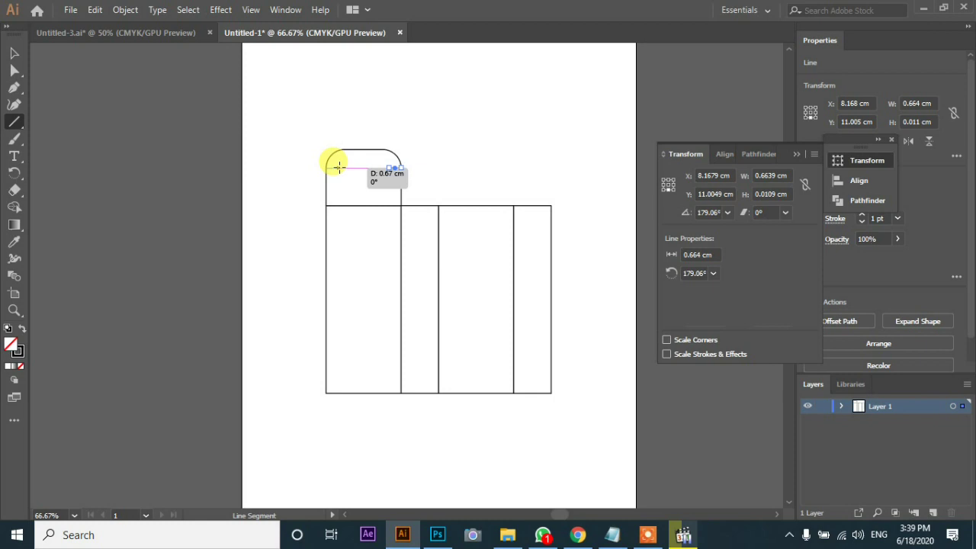
drag(340, 167, 340, 167)
click(465, 125)
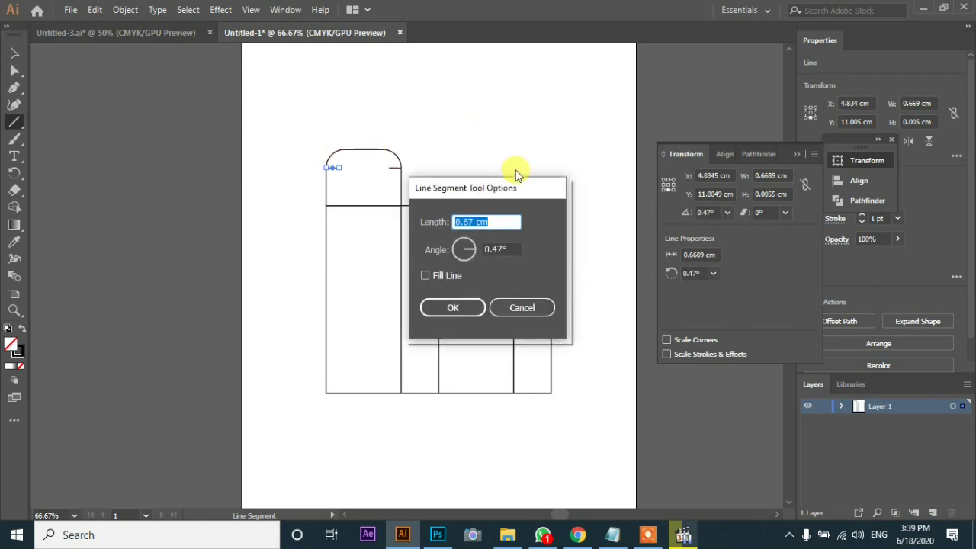
click(522, 307)
click(11, 58)
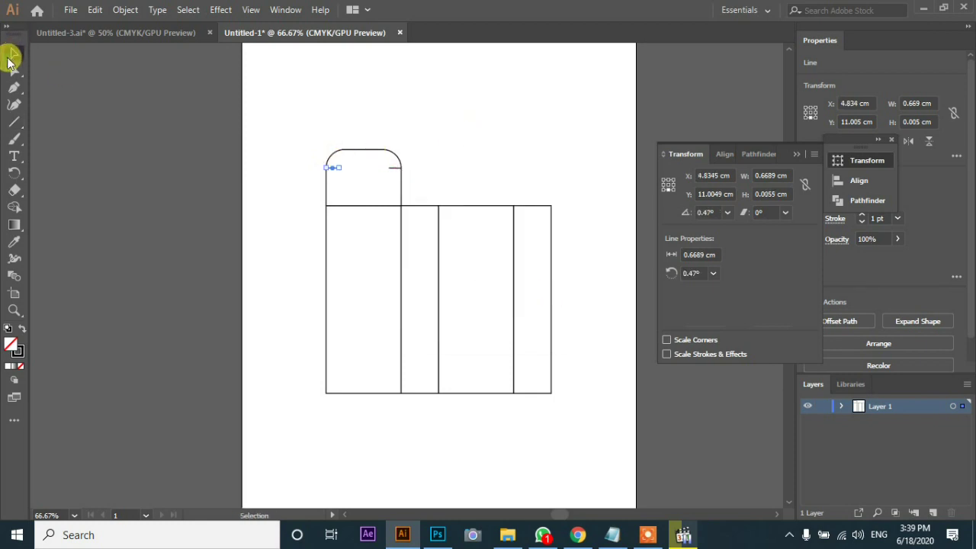
click(408, 118)
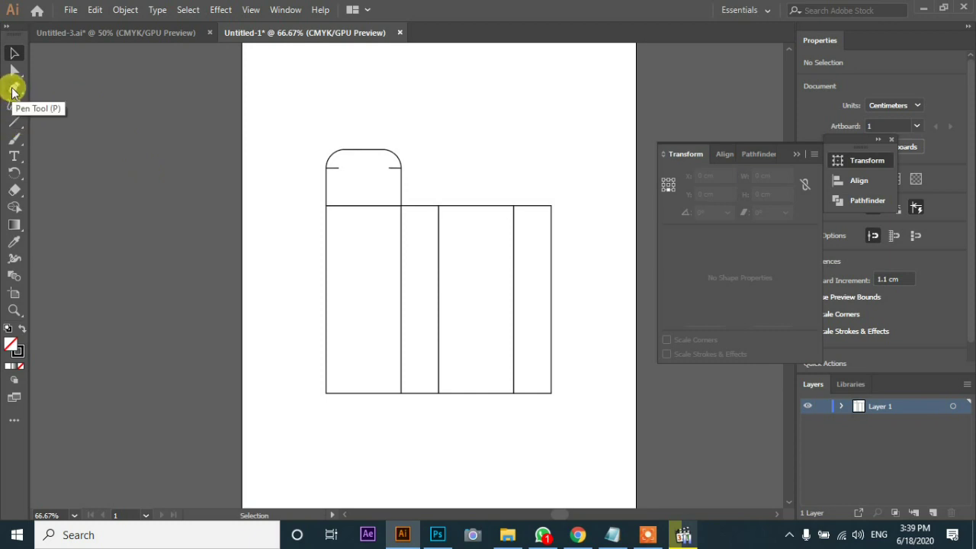
Draw a 2.667 cm horizontal line across the tuck flap between the two slit ticks
click(17, 125)
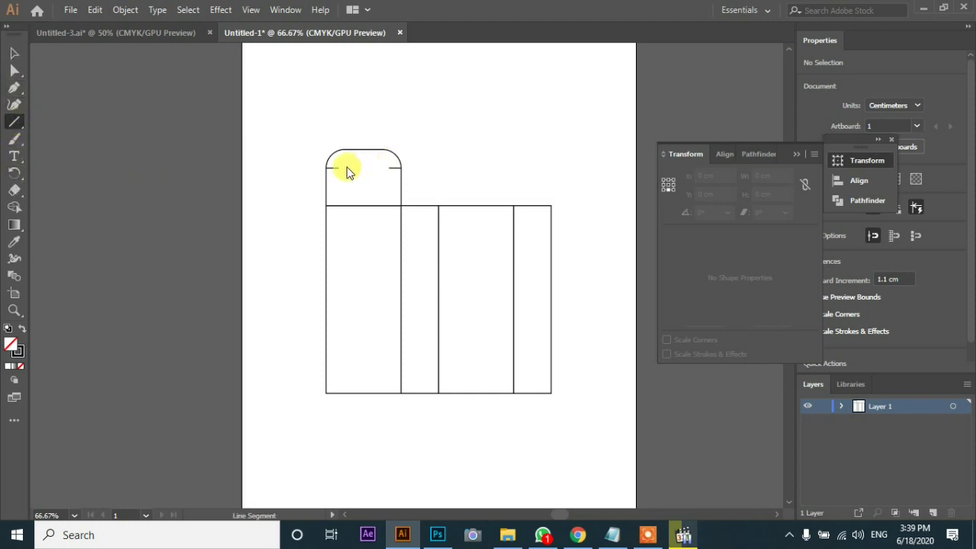
drag(338, 167, 389, 167)
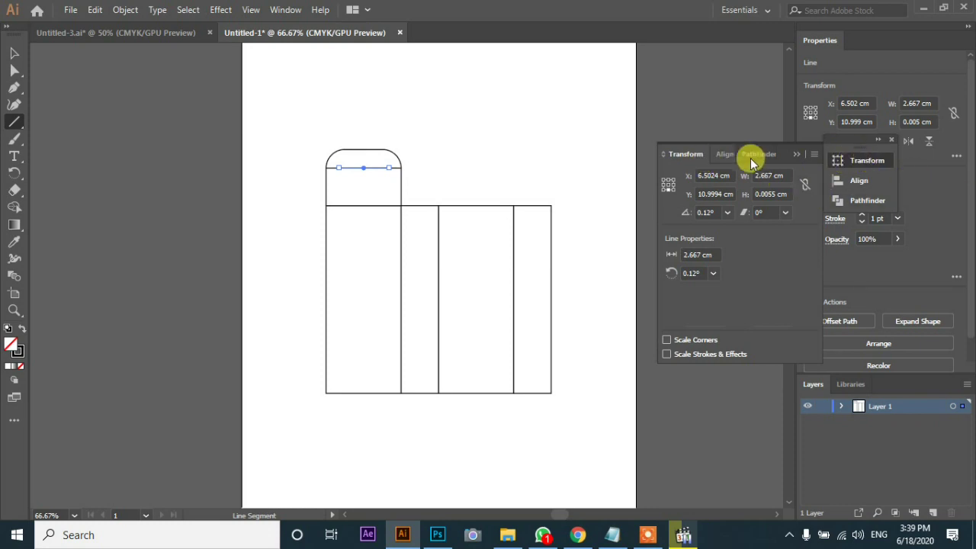
click(813, 154)
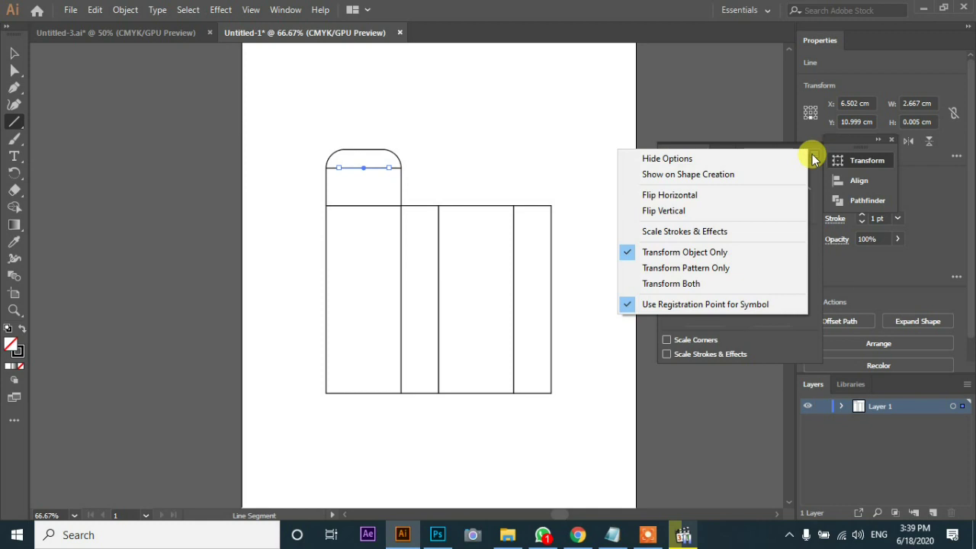
click(936, 176)
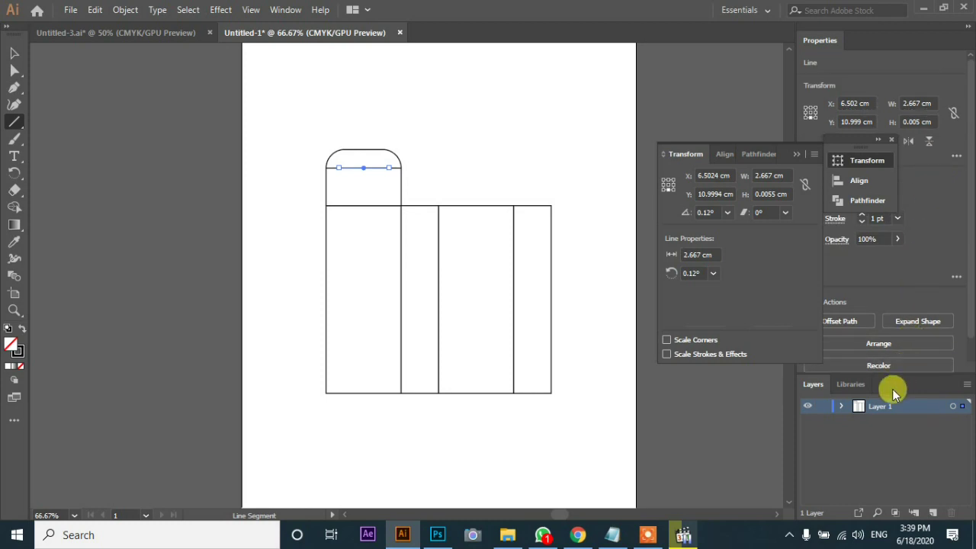
click(796, 155)
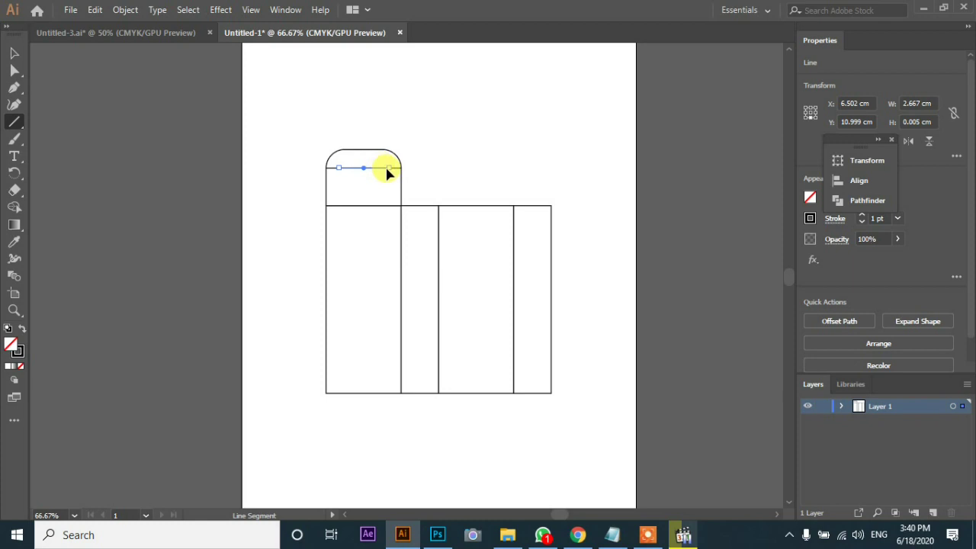
Give the tuck-flap line a dashed stroke with 1 pt dashes, then deselect it
click(835, 219)
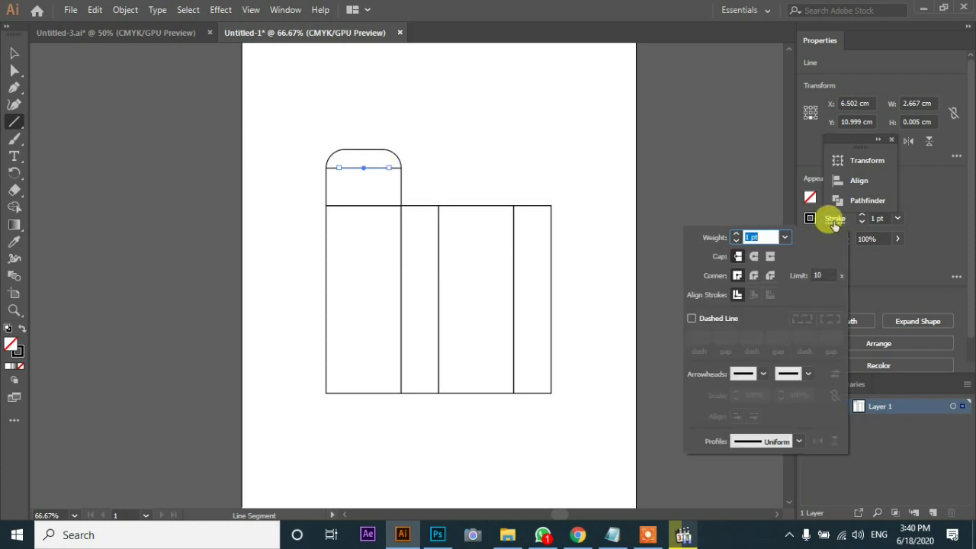
click(693, 319)
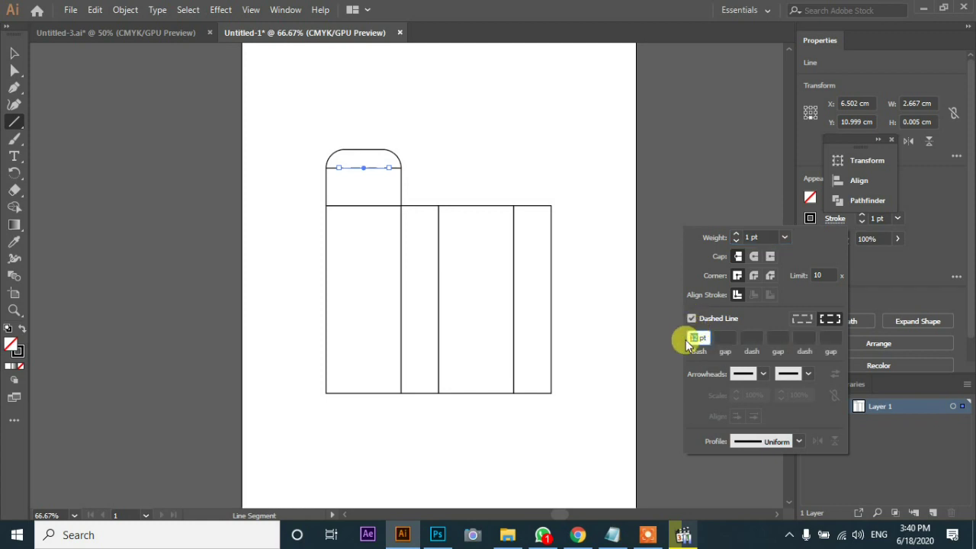
text(1)
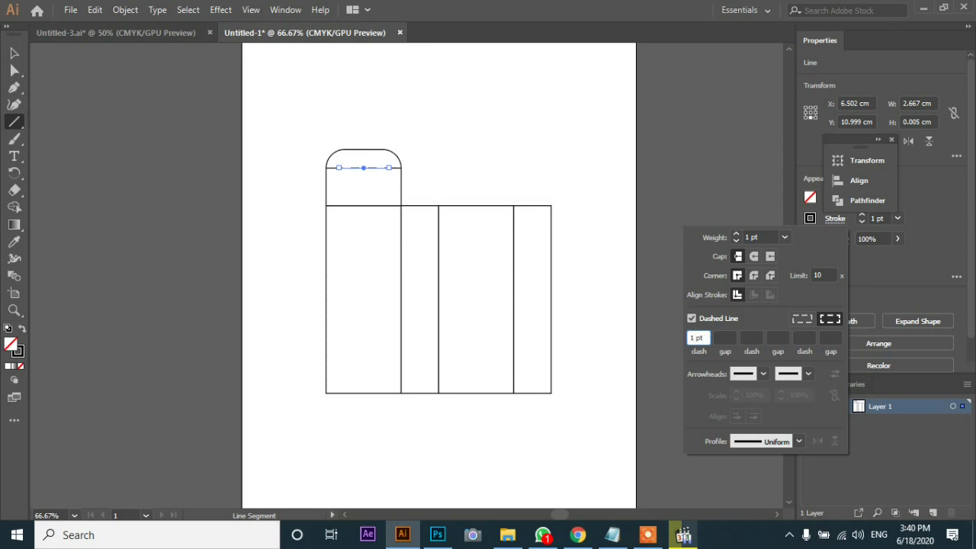
click(717, 338)
key(Return)
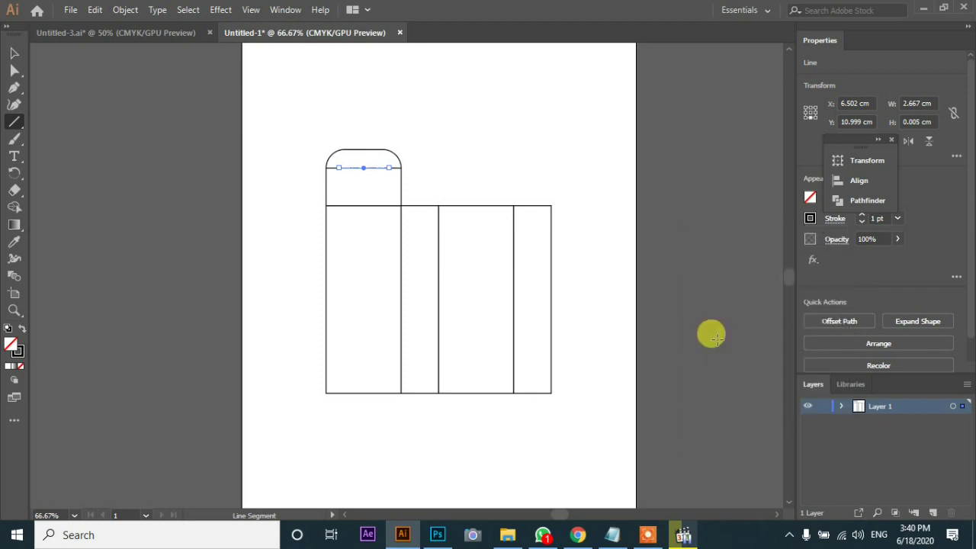
click(569, 152)
click(521, 304)
click(13, 53)
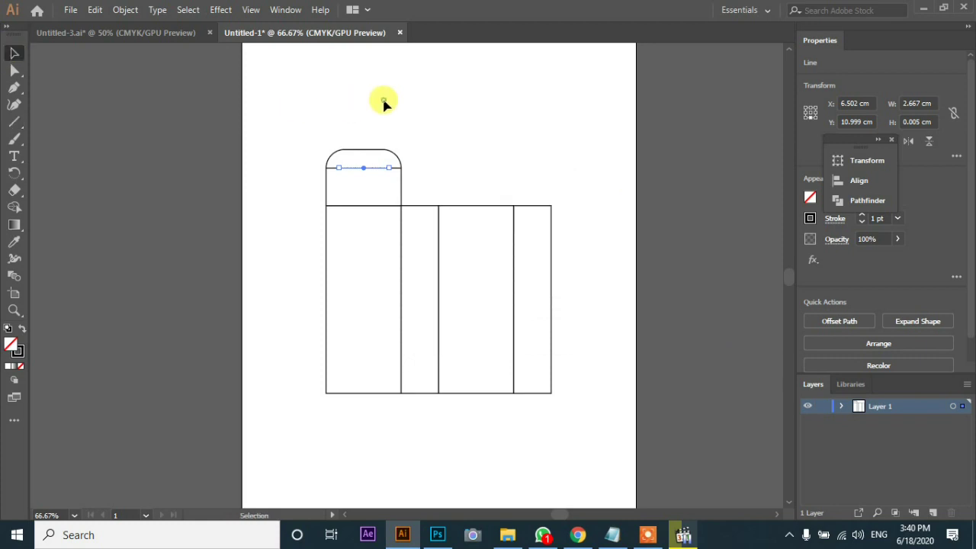
click(473, 150)
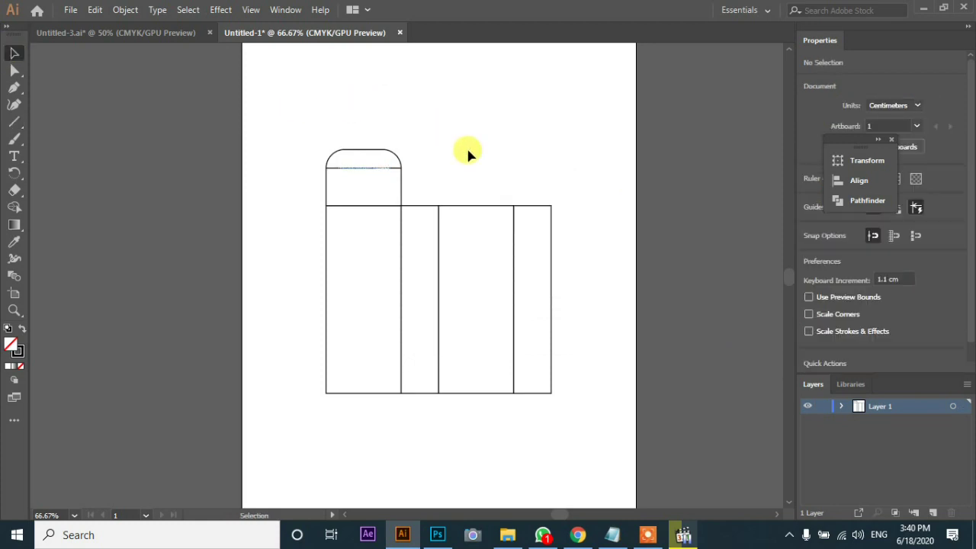
Duplicate the rounded tuck flap and its fold line to just below the centre panel
drag(447, 122, 303, 196)
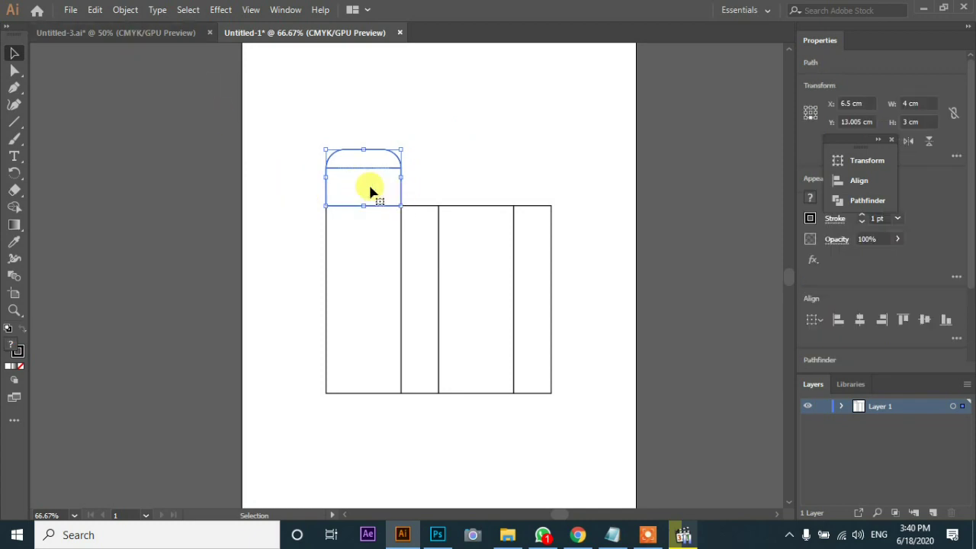
drag(364, 185, 475, 435)
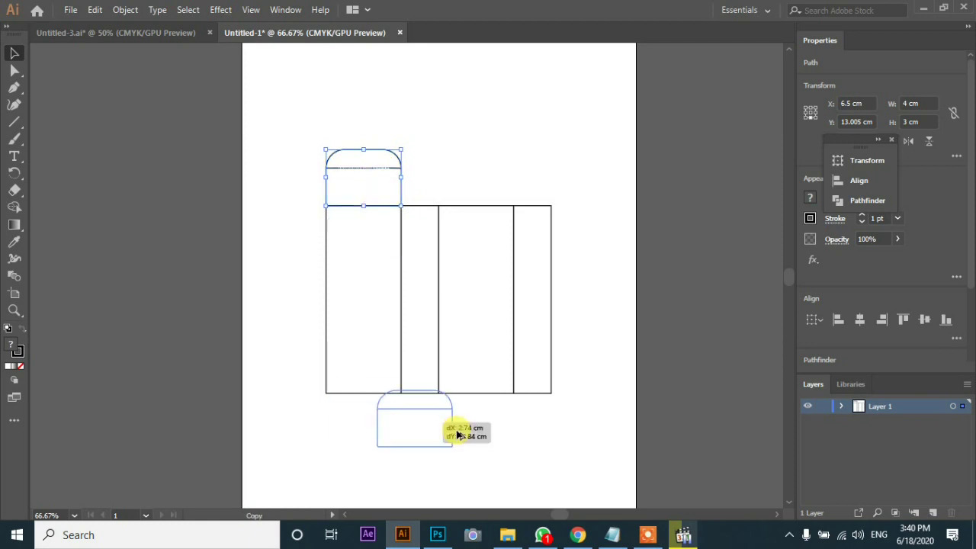
drag(475, 435, 482, 429)
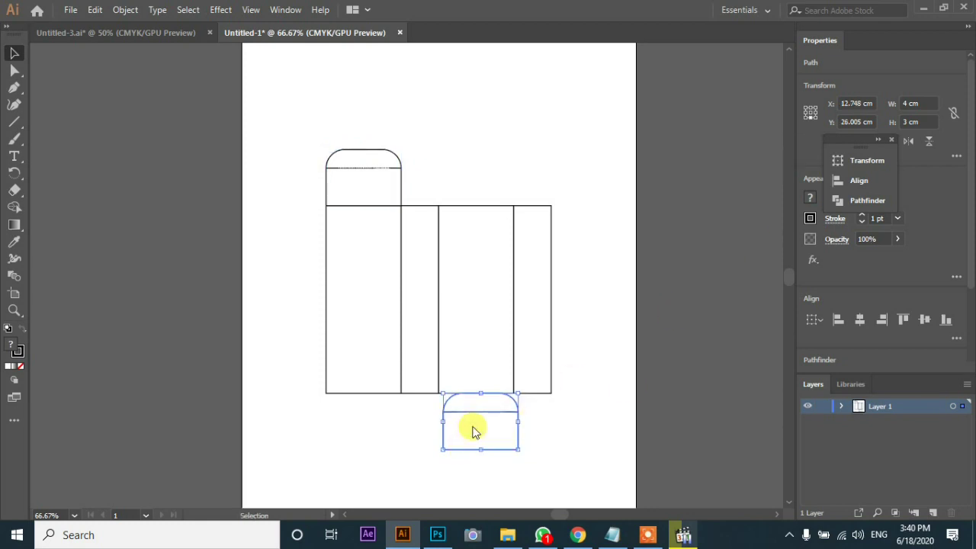
Reflect the copied flap across the horizontal axis so its rounded edge points down
right_click(473, 429)
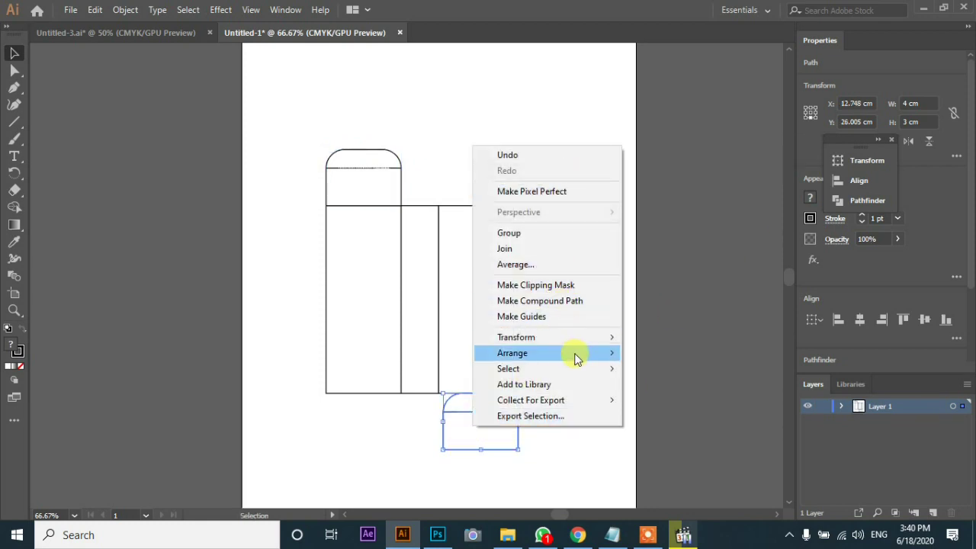
mouse_move(517, 337)
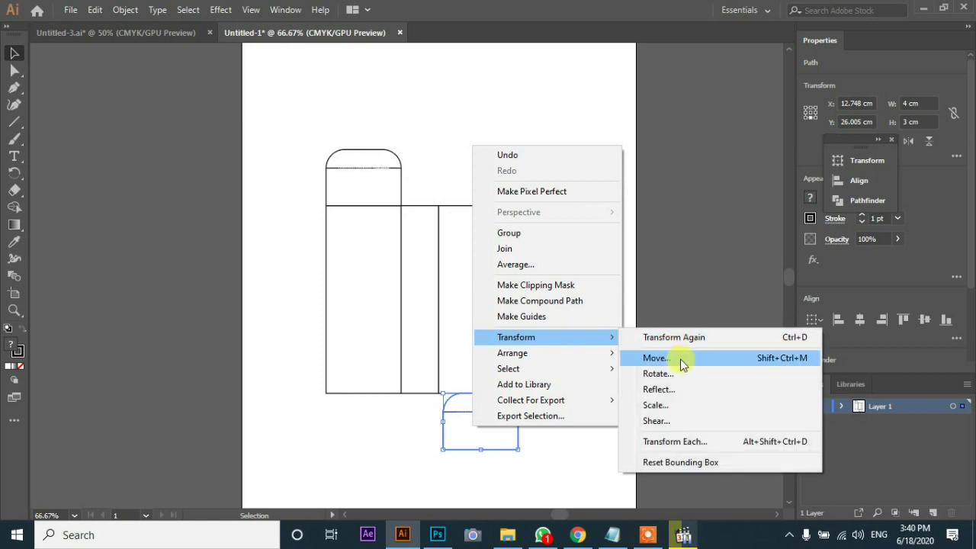
click(700, 388)
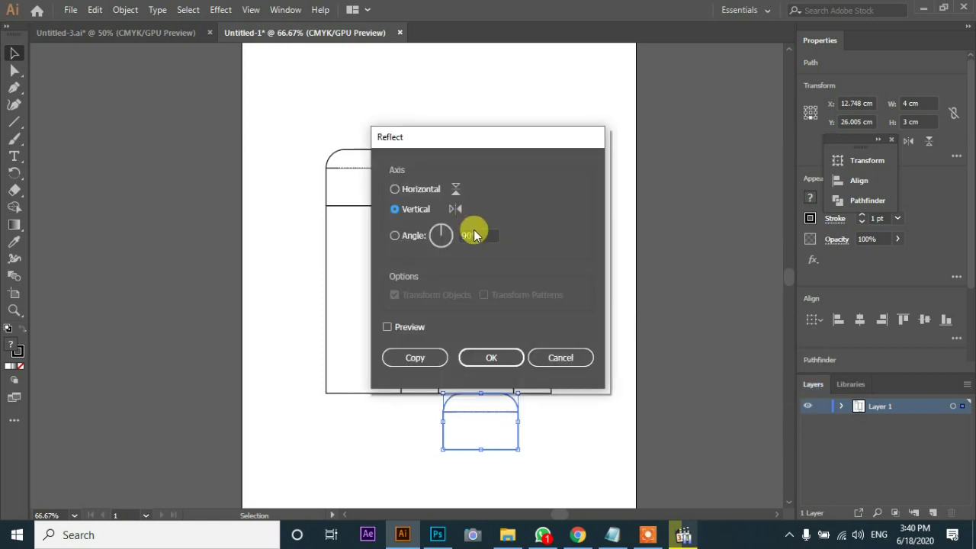
click(410, 190)
click(488, 361)
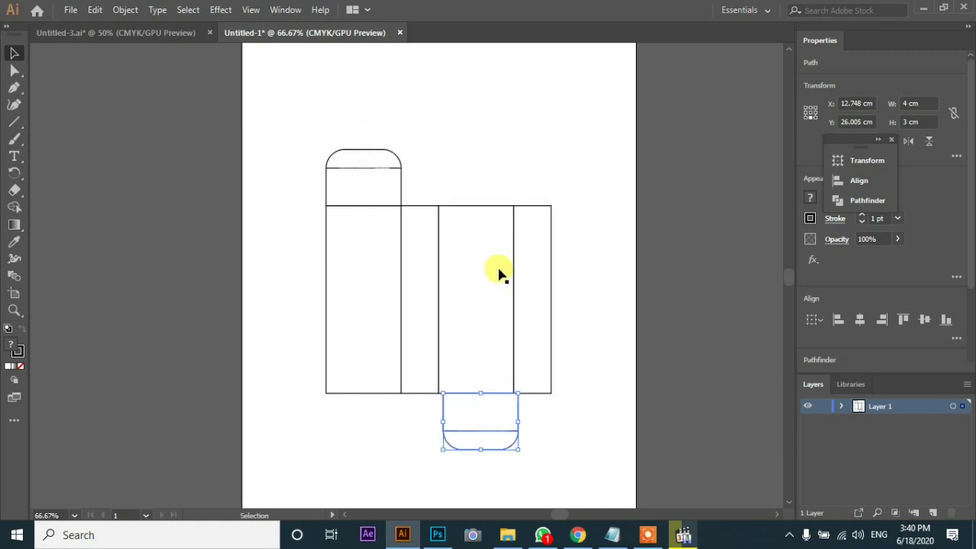
Move the flipped flap under the centre panel and nudge its dashed line into place
click(591, 193)
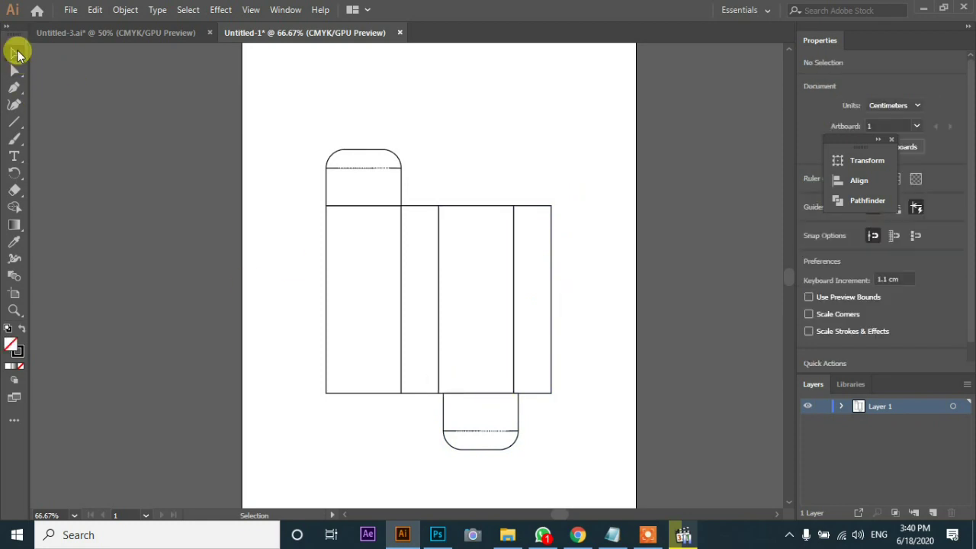
click(453, 394)
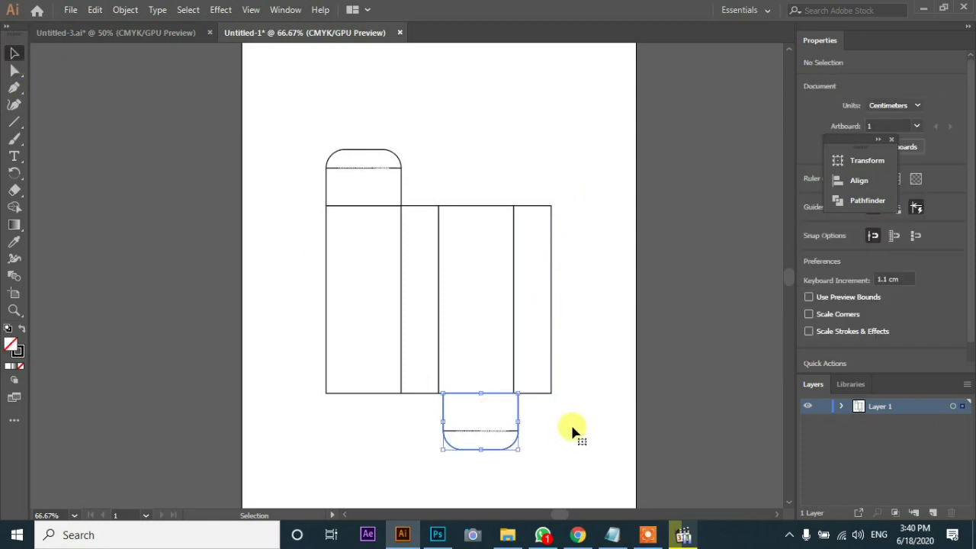
drag(486, 412, 474, 410)
click(495, 92)
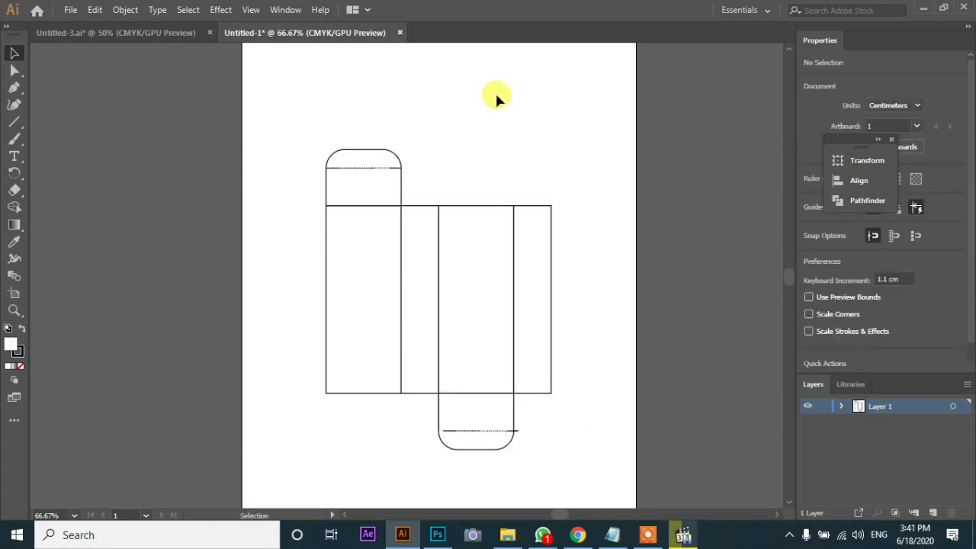
click(500, 432)
drag(496, 434, 493, 432)
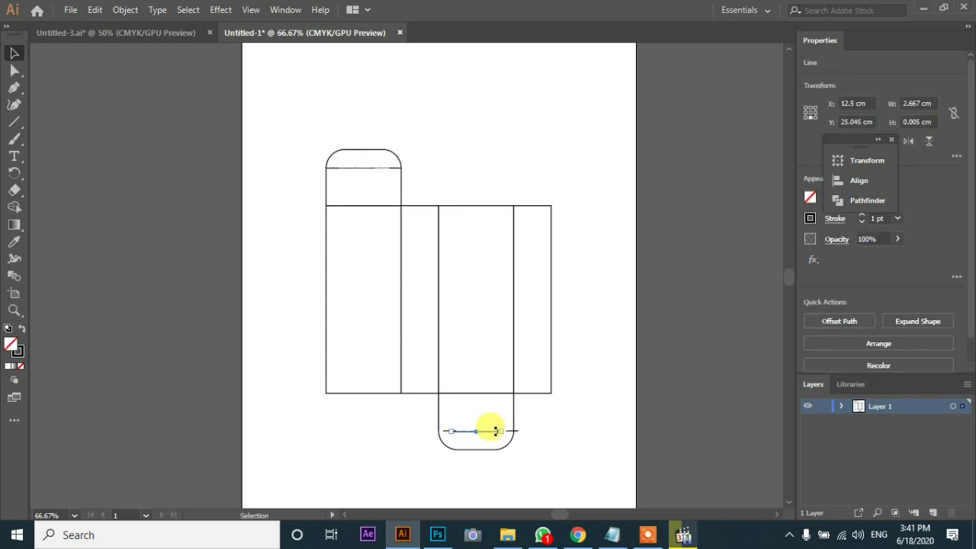
Reselect the bottom flap and line its edges up with the centre panel at X 12.5 cm
key(ctrl+a)
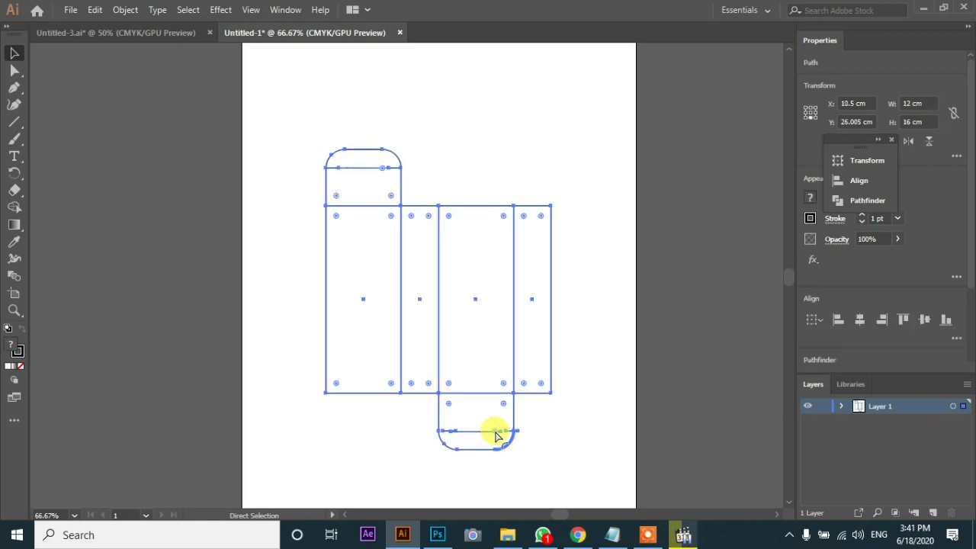
key(ctrl+shift+a)
click(496, 432)
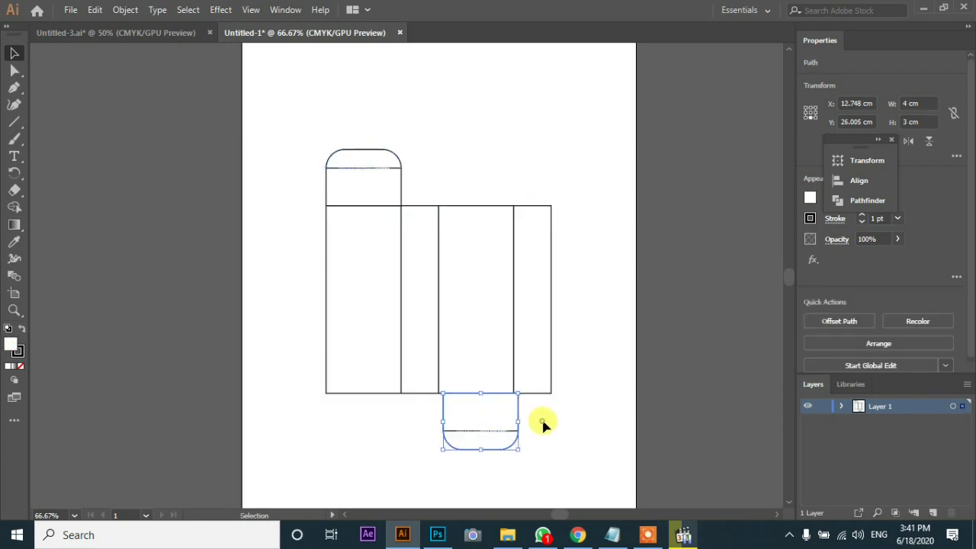
drag(552, 414, 426, 451)
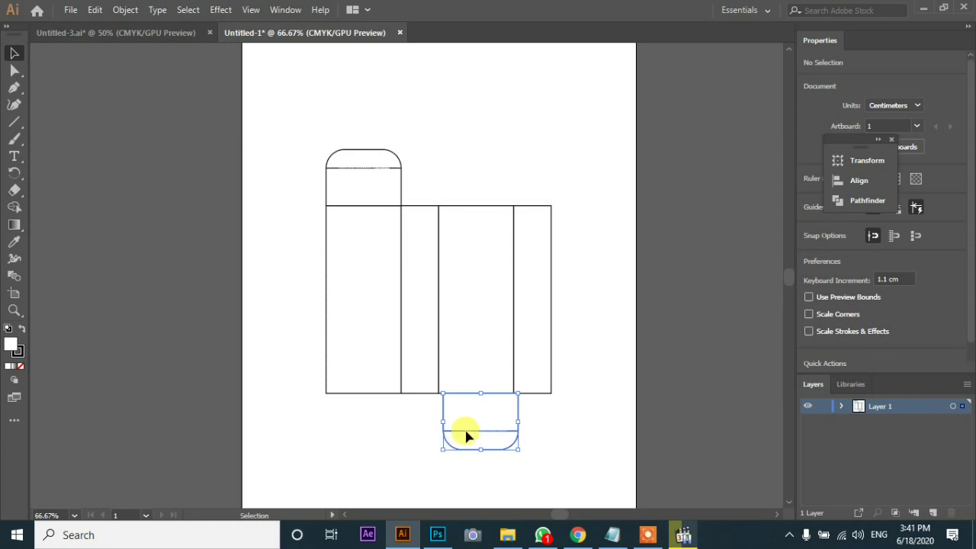
drag(479, 424, 474, 425)
click(497, 147)
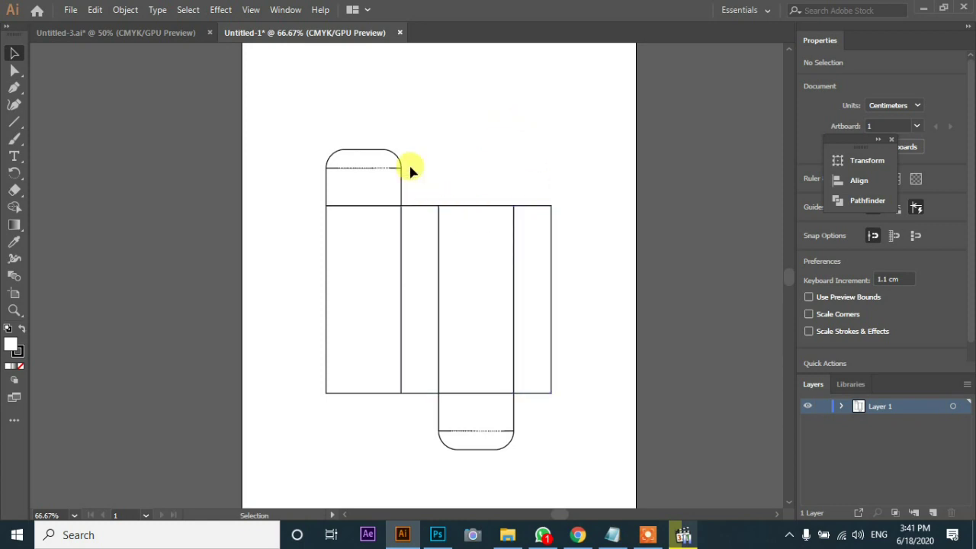
Make a 2 × 1.5 cm box from the right panel strip and seat it on that panel's top edge
key(a)
drag(537, 272, 533, 85)
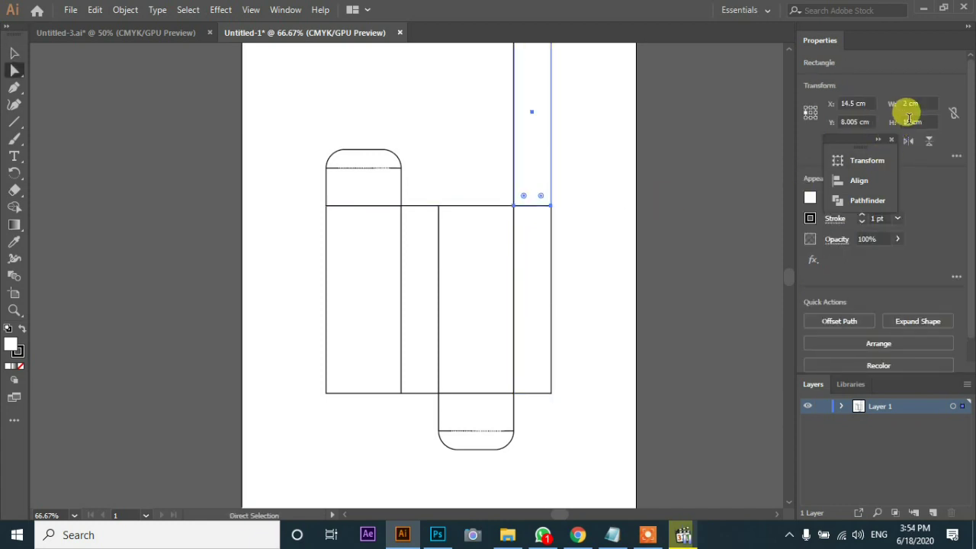
click(910, 121)
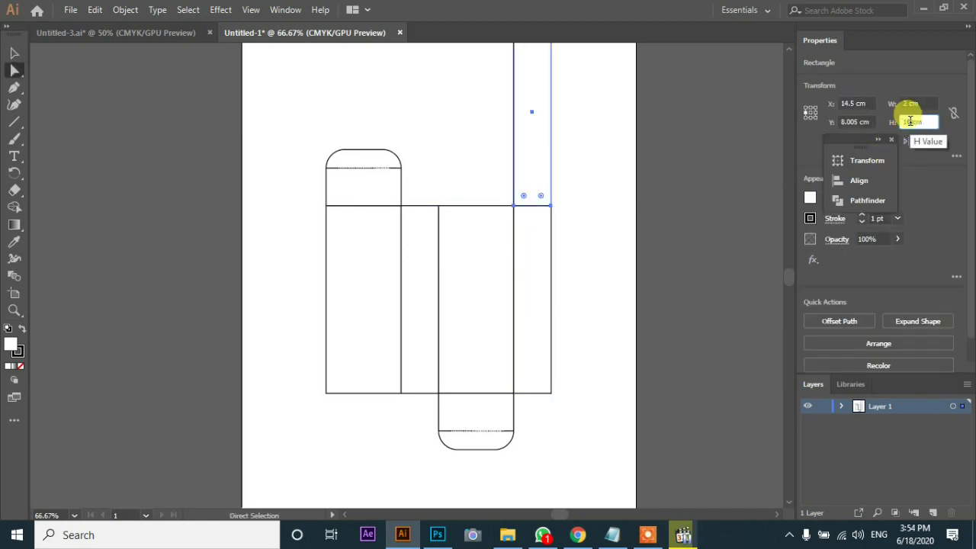
drag(909, 122, 898, 130)
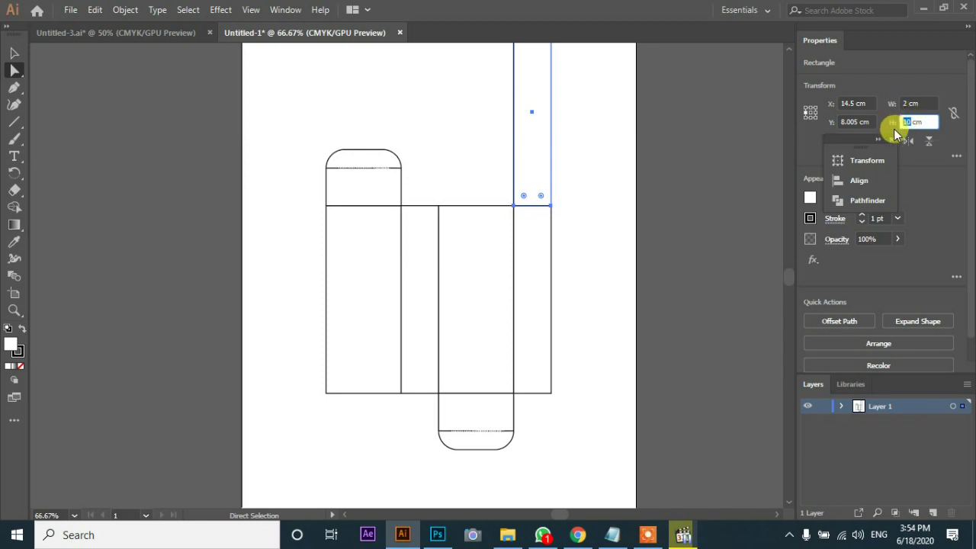
text(1)
key(Return)
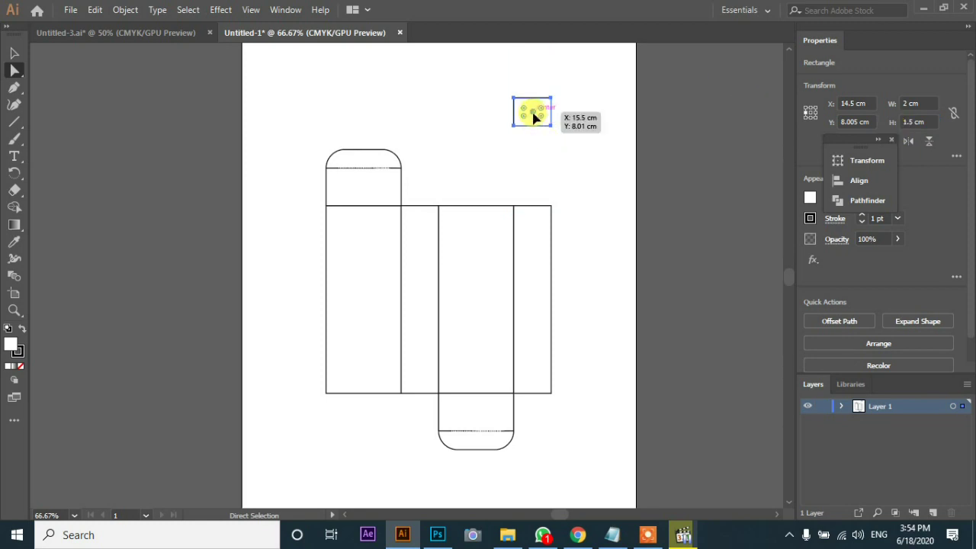
drag(534, 115, 532, 195)
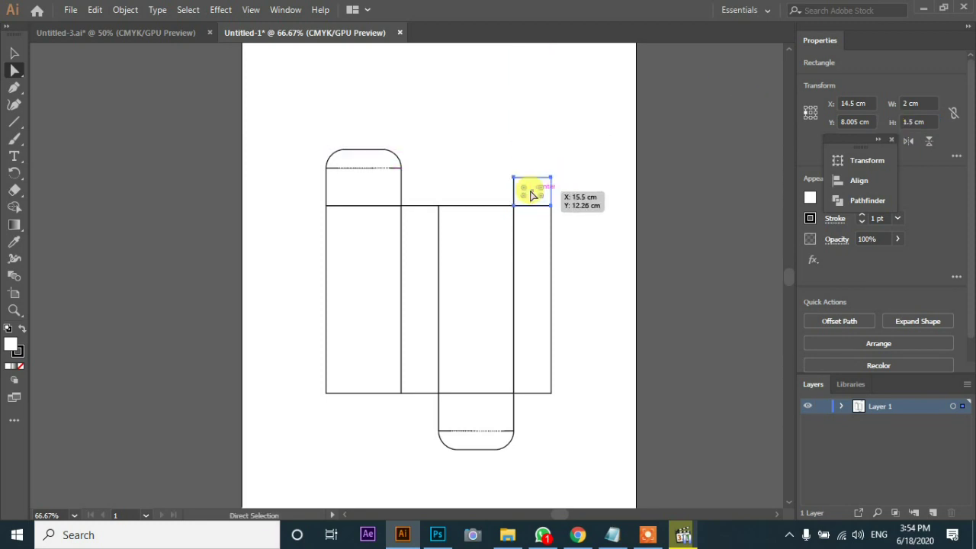
Add anchors on both sides of the small flap and pull its corners inward to taper it
click(15, 91)
click(549, 200)
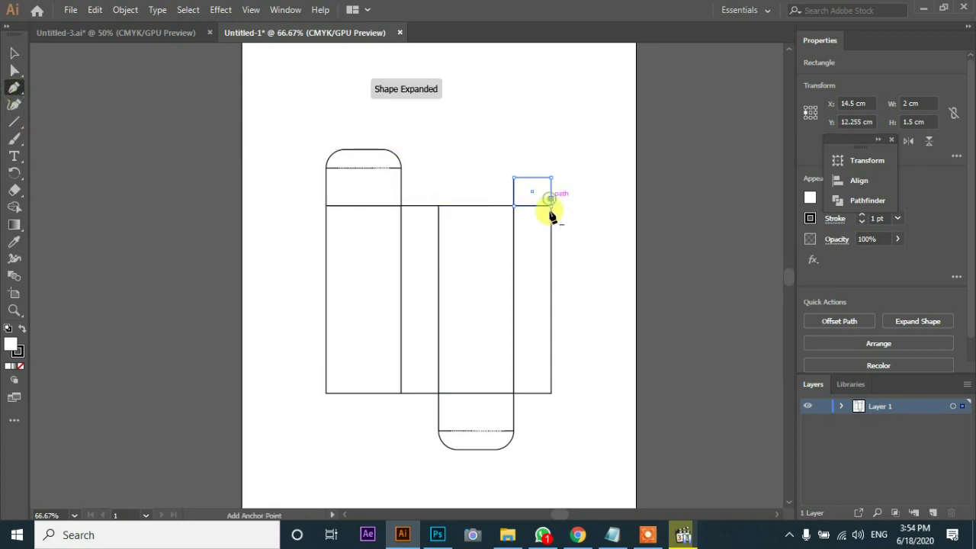
click(514, 202)
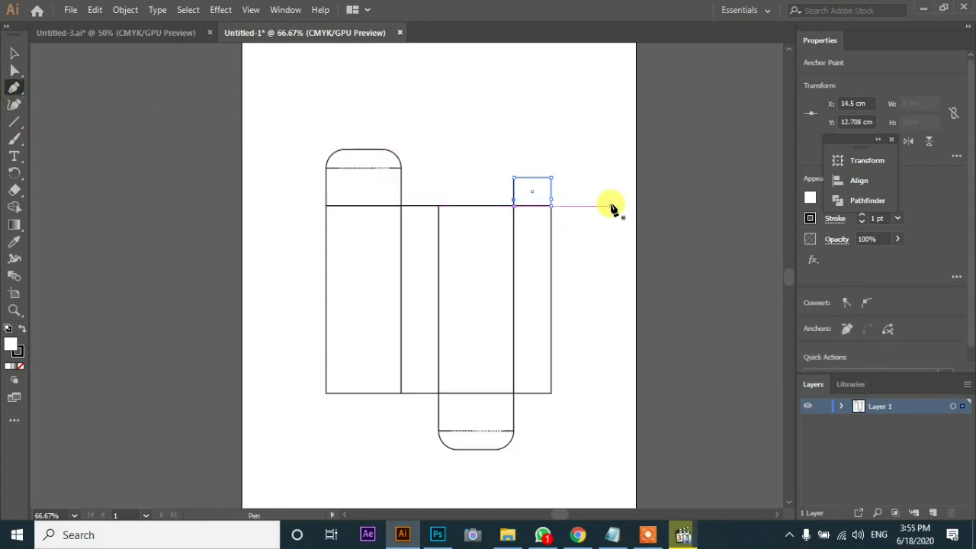
click(14, 71)
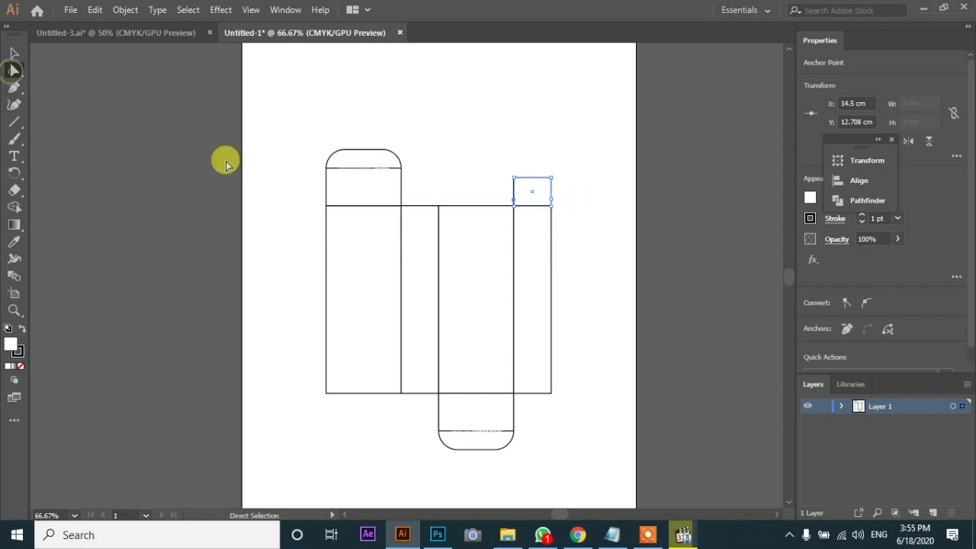
drag(547, 200, 546, 199)
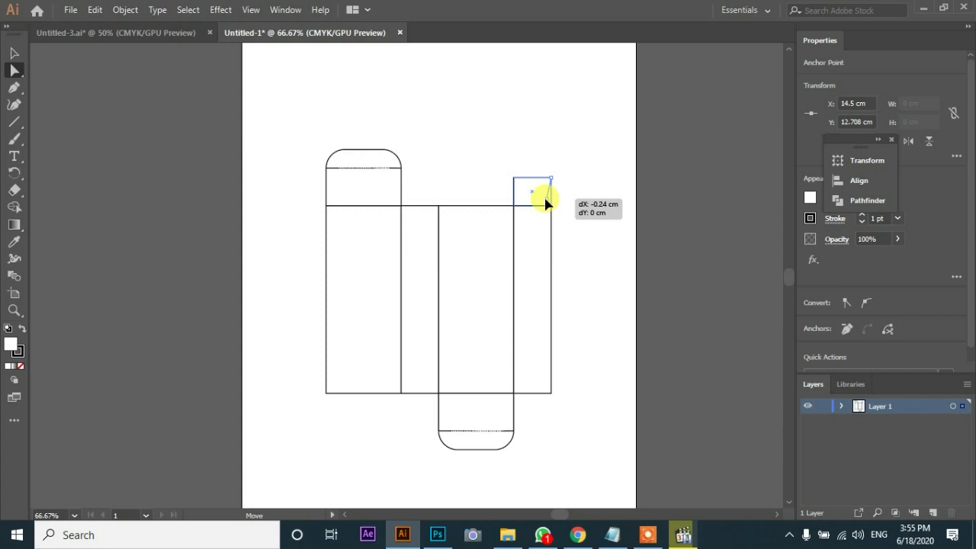
drag(546, 203, 546, 202)
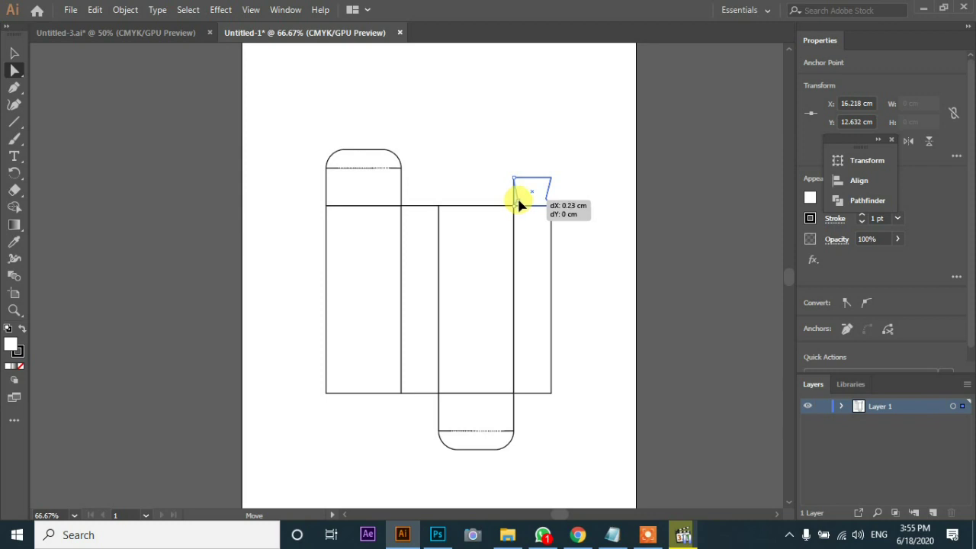
mouse_move(520, 204)
mouse_down()
mouse_move(518, 183)
mouse_move(546, 182)
mouse_up()
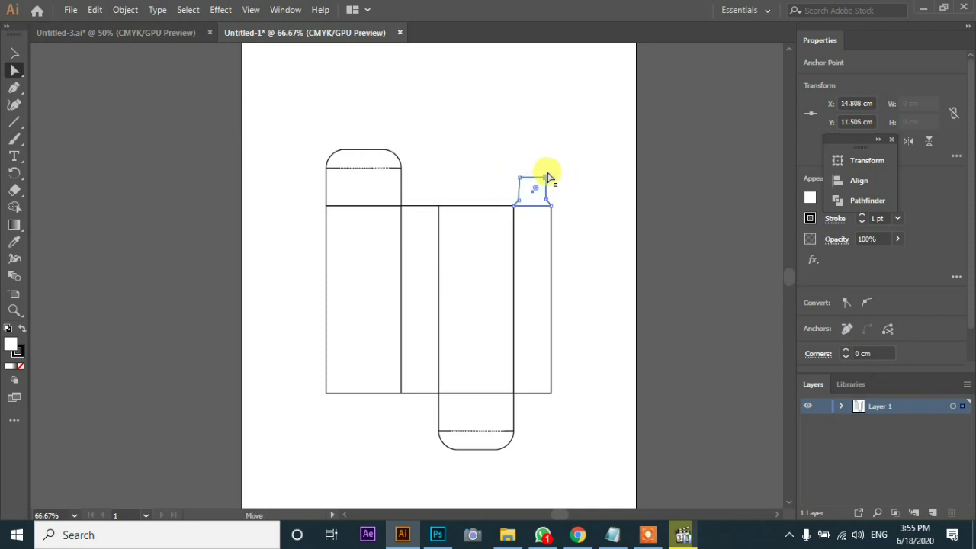
click(526, 125)
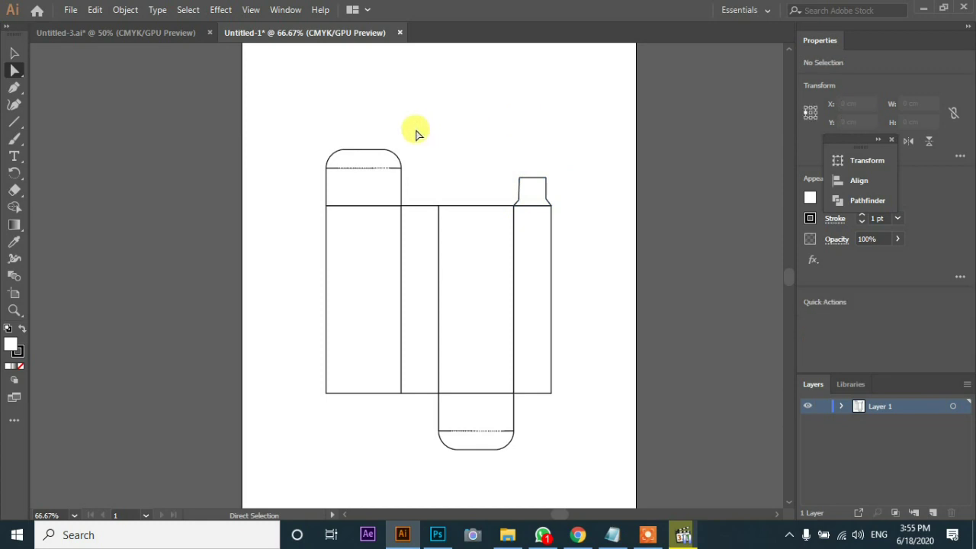
Copy the tapered flap onto the left side panel's top and another copy just below that panel
drag(576, 145, 519, 206)
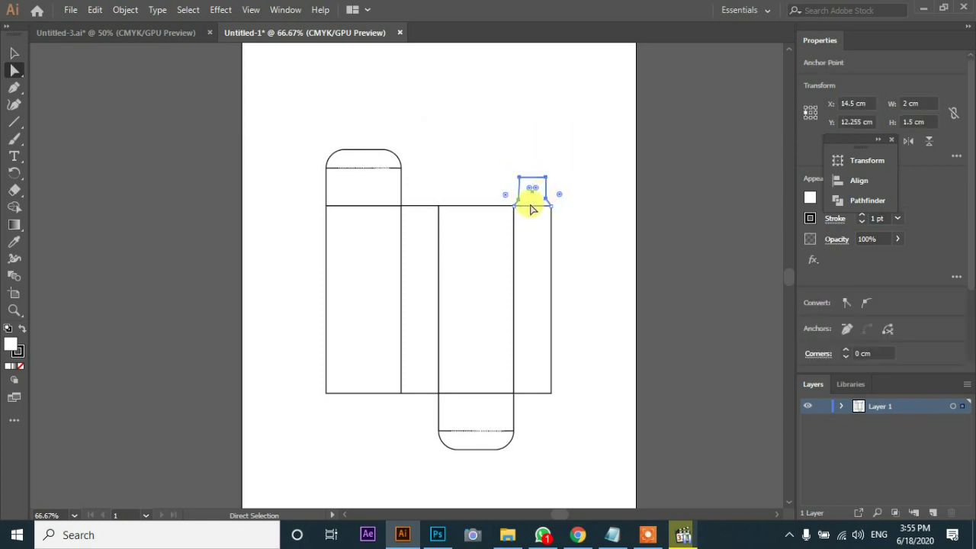
click(14, 53)
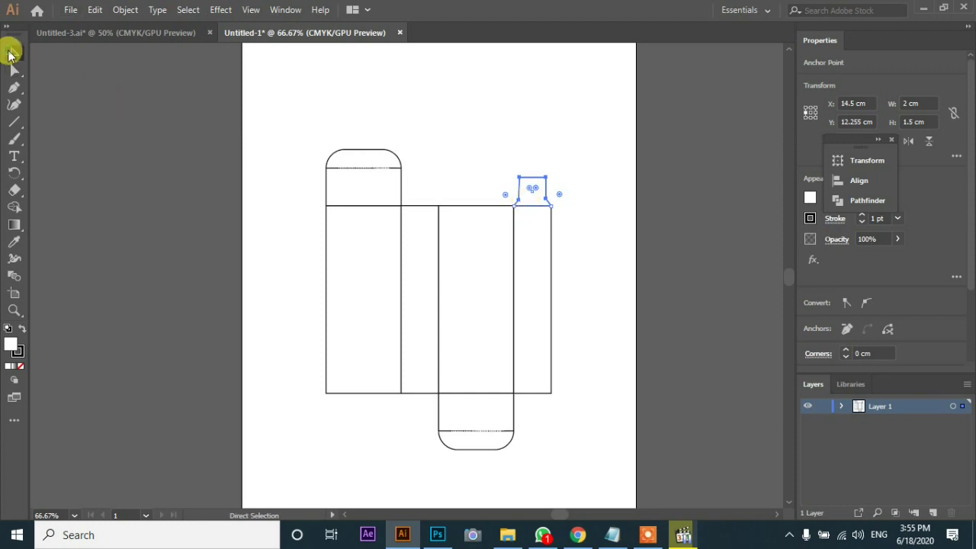
mouse_move(538, 203)
mouse_down()
mouse_move(426, 201)
mouse_move(421, 410)
mouse_up()
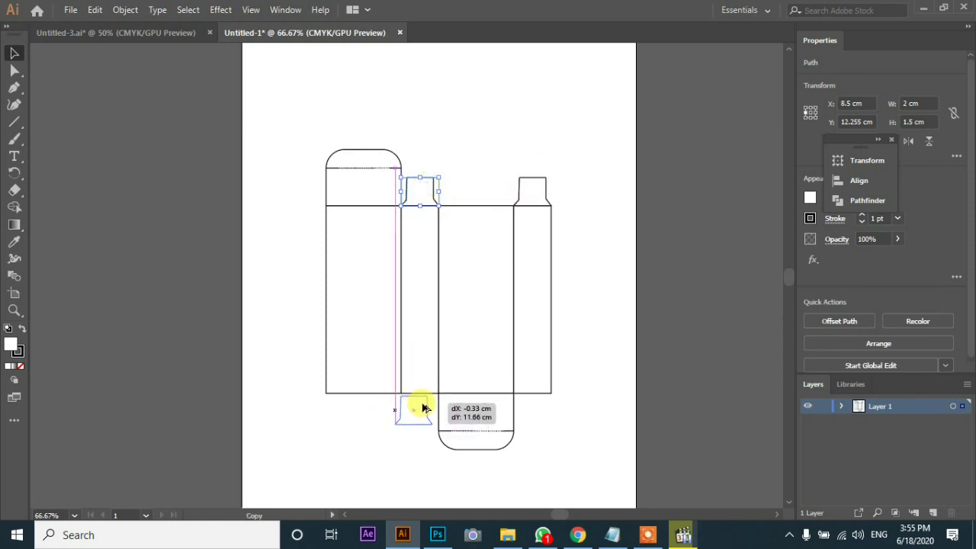
mouse_move(421, 410)
mouse_down()
mouse_move(426, 402)
mouse_move(427, 418)
mouse_up()
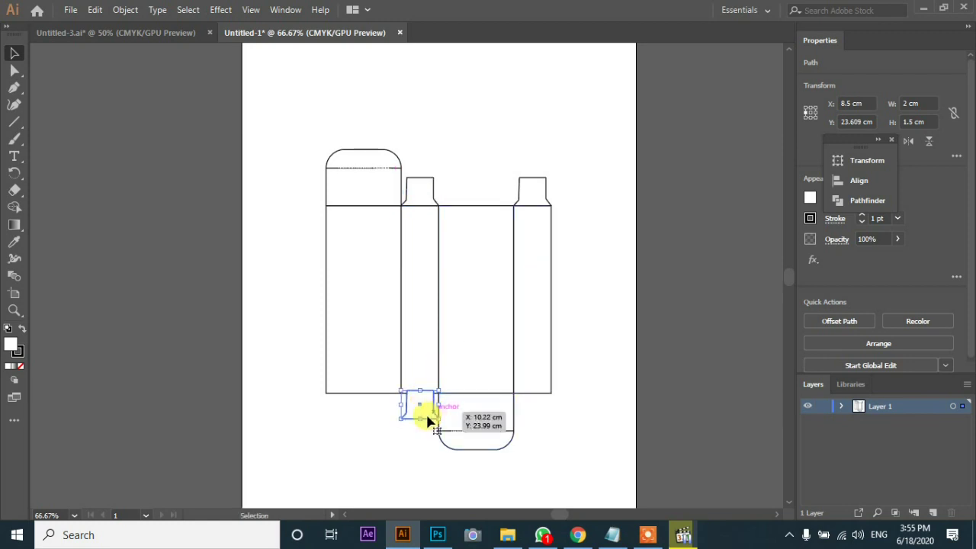
Flip the lower flap horizontally against the left panel, then copy it beneath the right panel
right_click(426, 418)
mouse_move(469, 321)
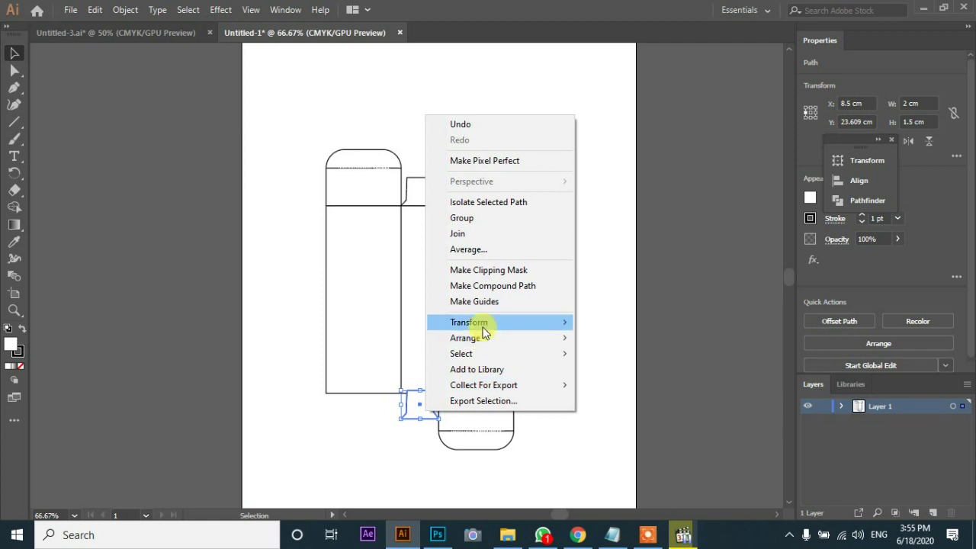
click(627, 374)
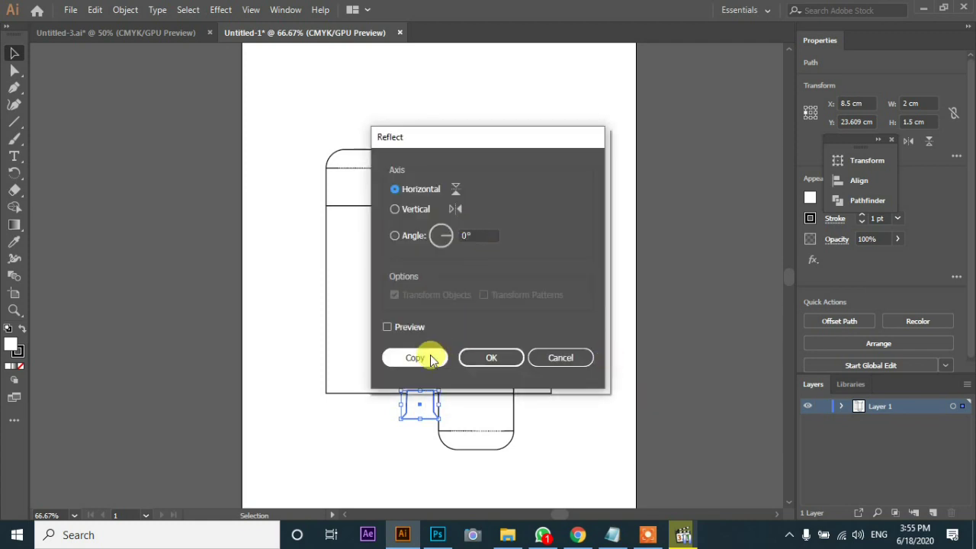
click(485, 358)
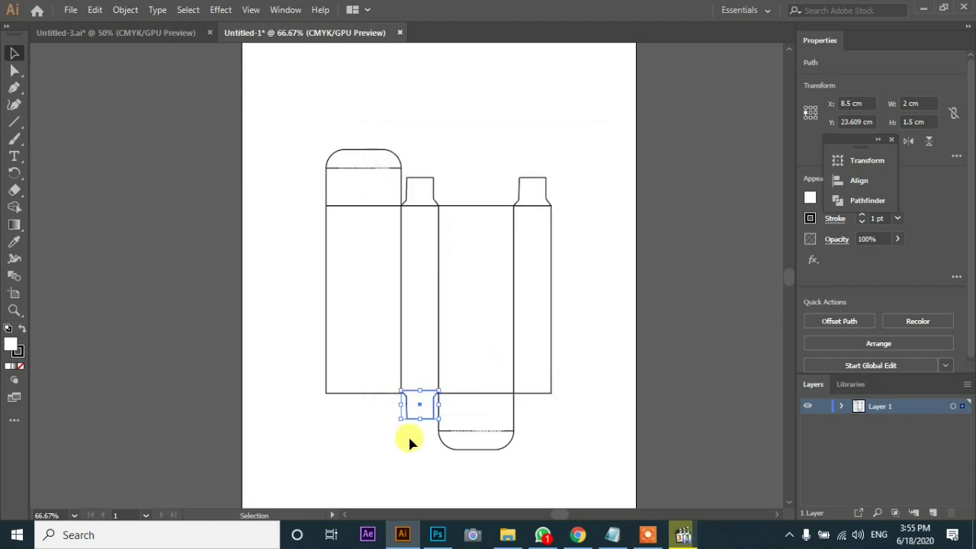
drag(427, 415, 426, 418)
drag(426, 412, 540, 413)
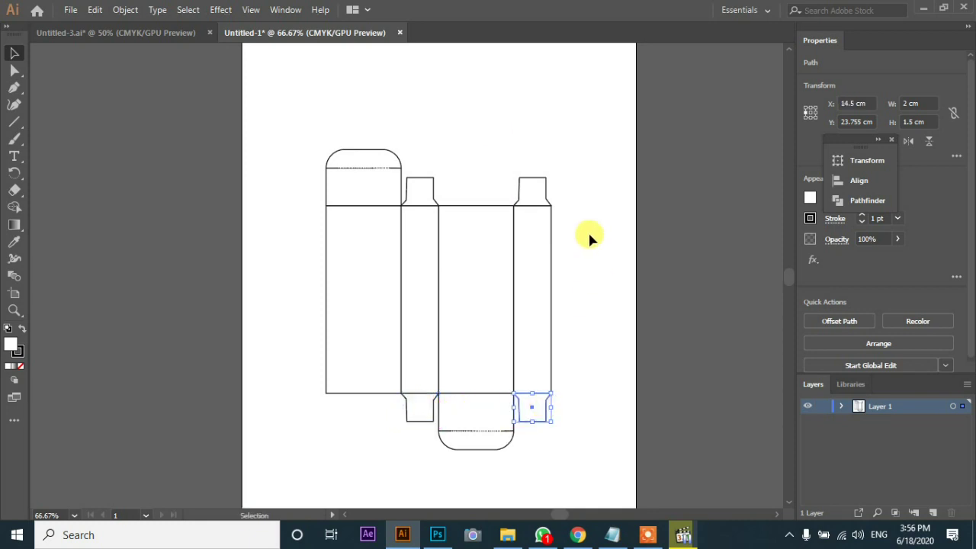
click(497, 131)
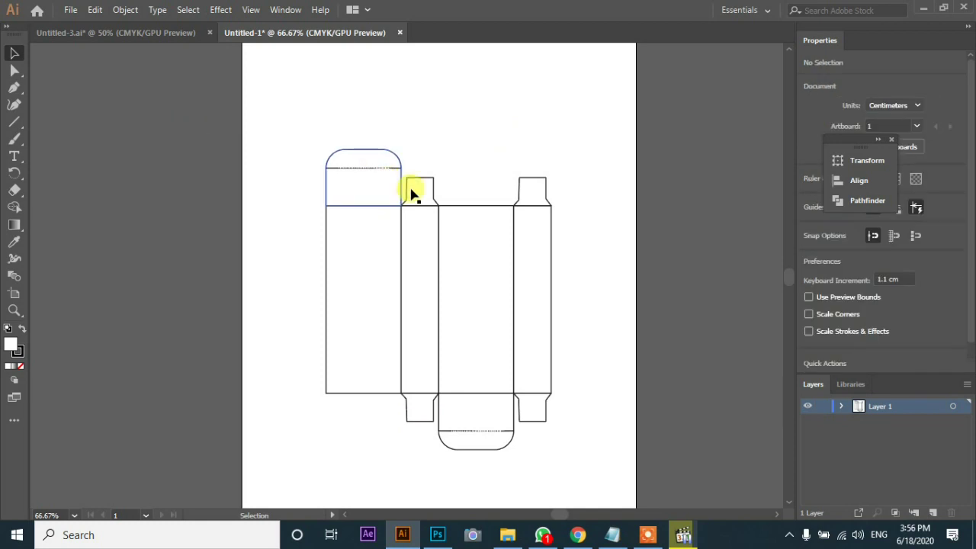
Fill the right side panel with a pale lavender colour
click(529, 292)
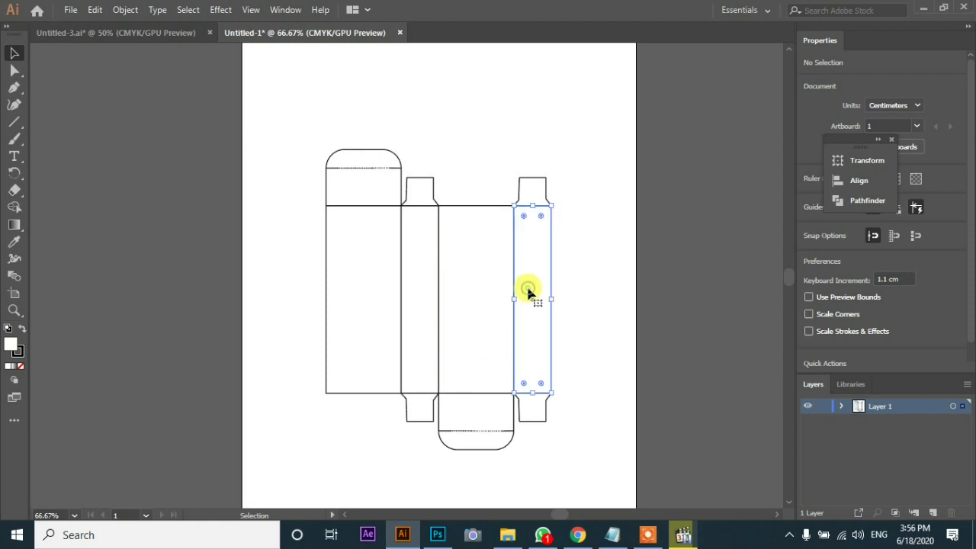
double_click(10, 347)
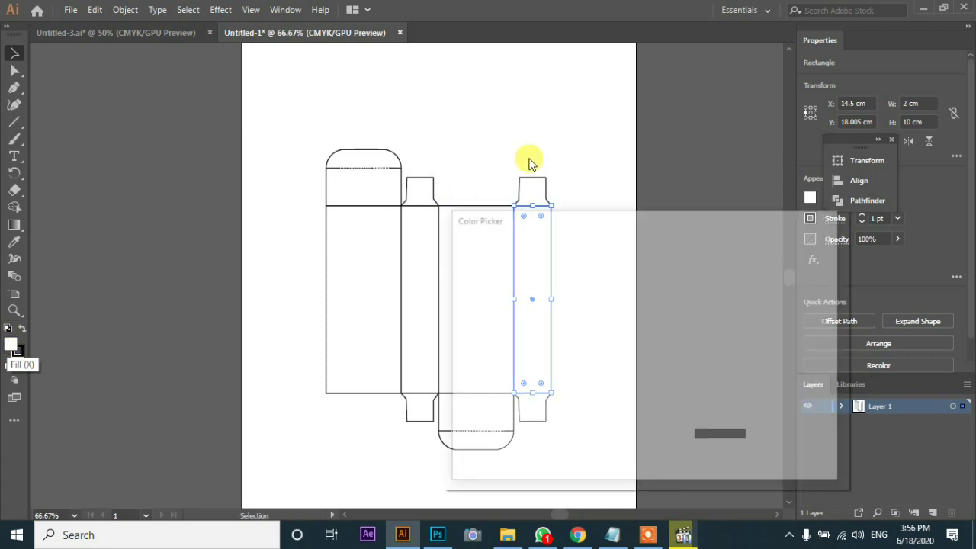
drag(555, 221, 701, 70)
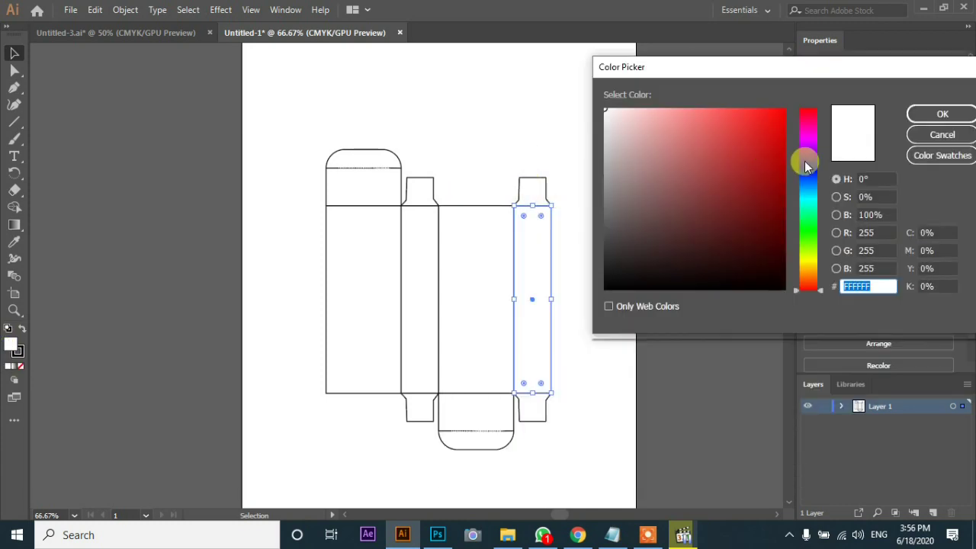
click(806, 162)
click(782, 112)
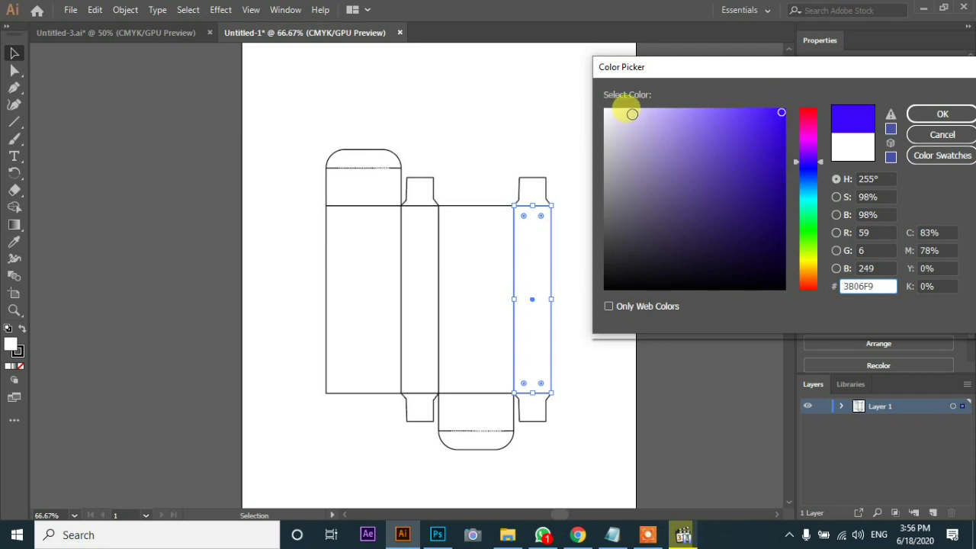
click(624, 111)
click(923, 113)
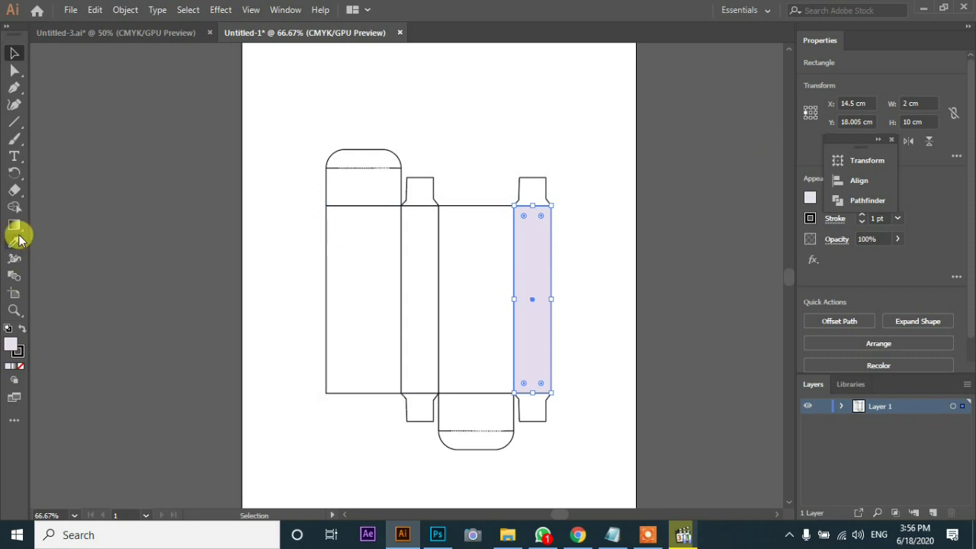
Copy the lavender fill onto the left side panel with the Eyedropper
click(418, 285)
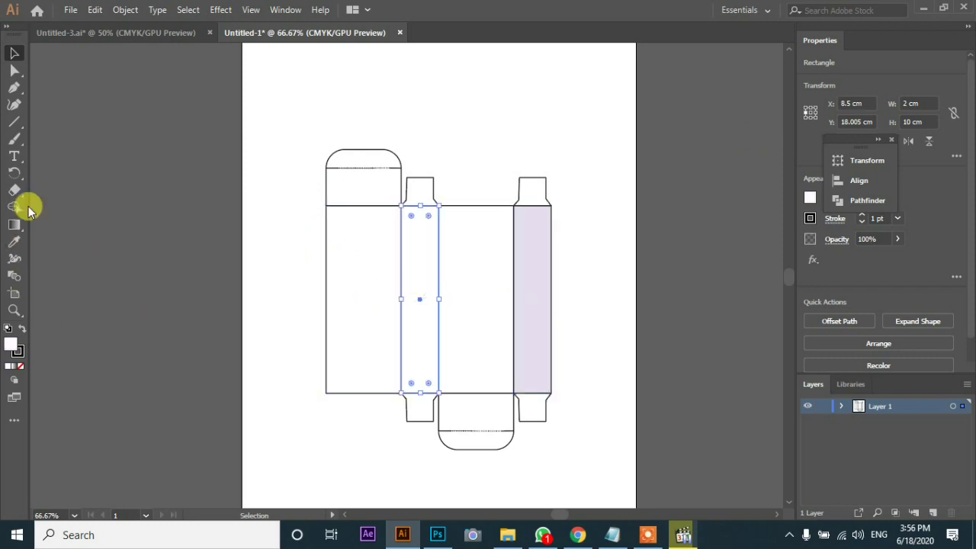
click(14, 241)
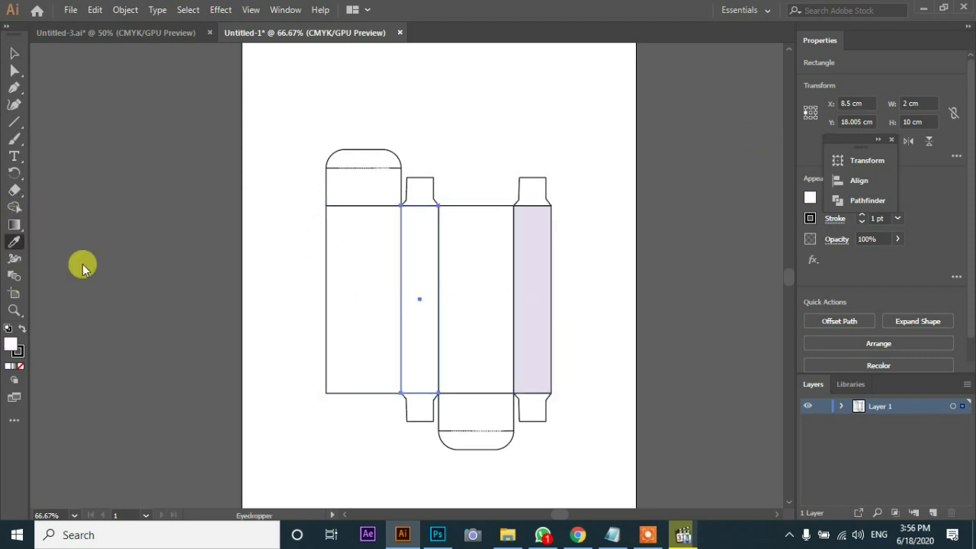
click(543, 305)
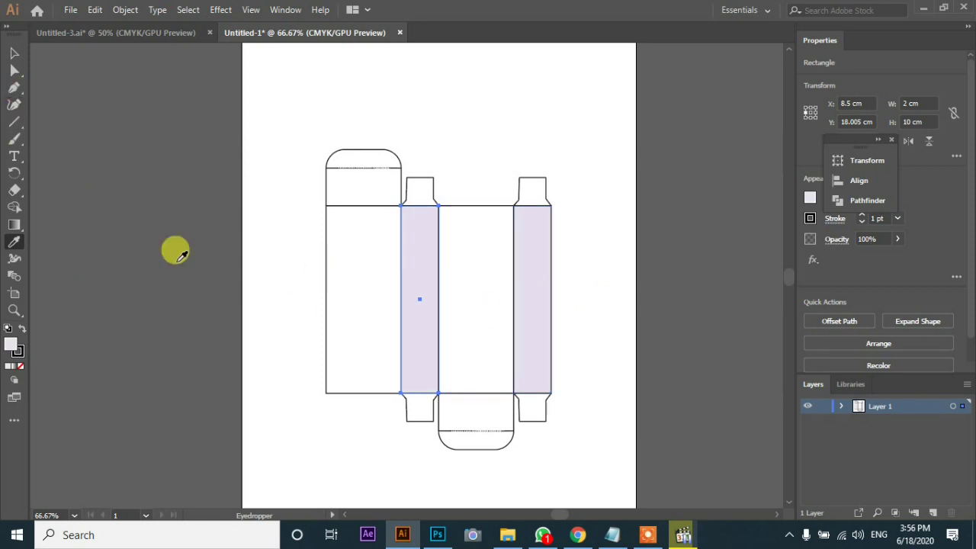
click(14, 52)
click(492, 303)
Fill the centre panel light pink and copy that pink onto the wide left panel
double_click(12, 345)
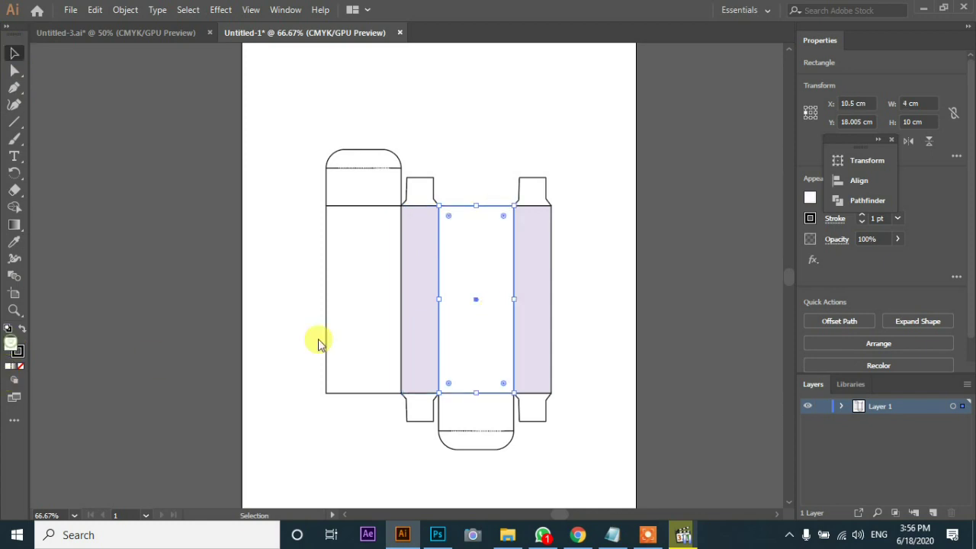
click(627, 112)
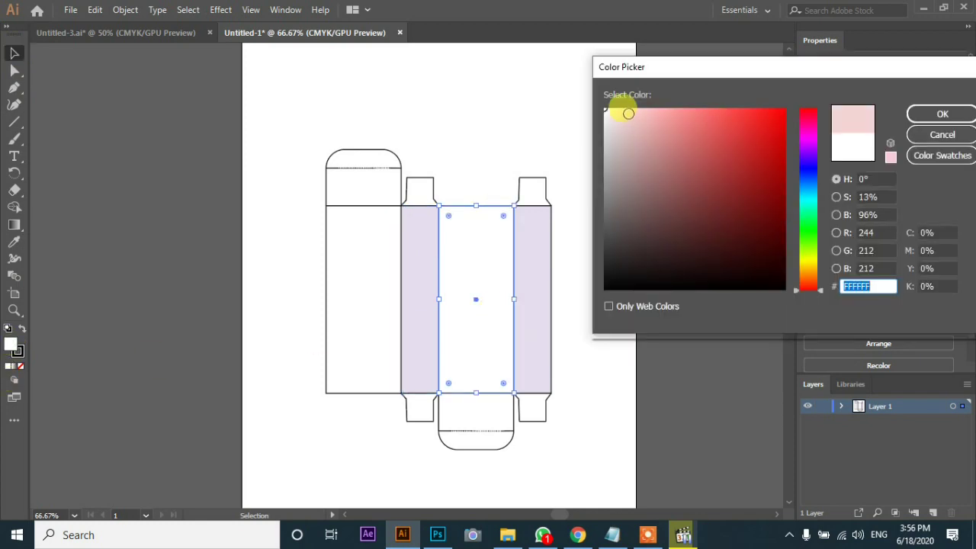
click(940, 113)
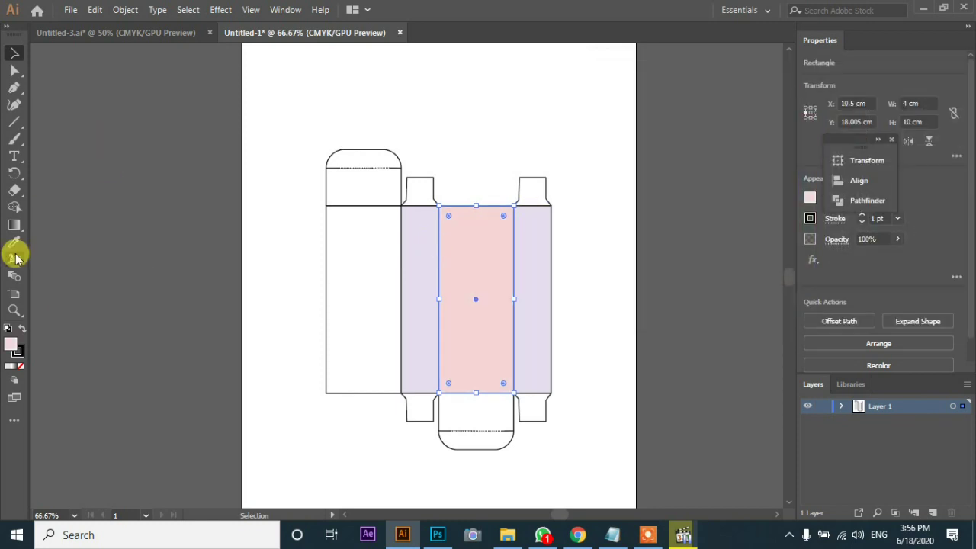
click(387, 322)
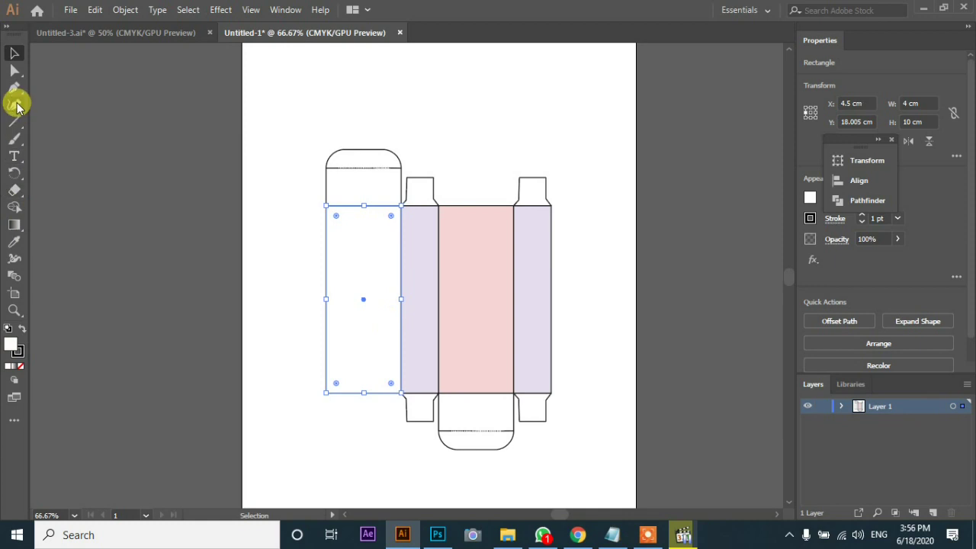
click(15, 244)
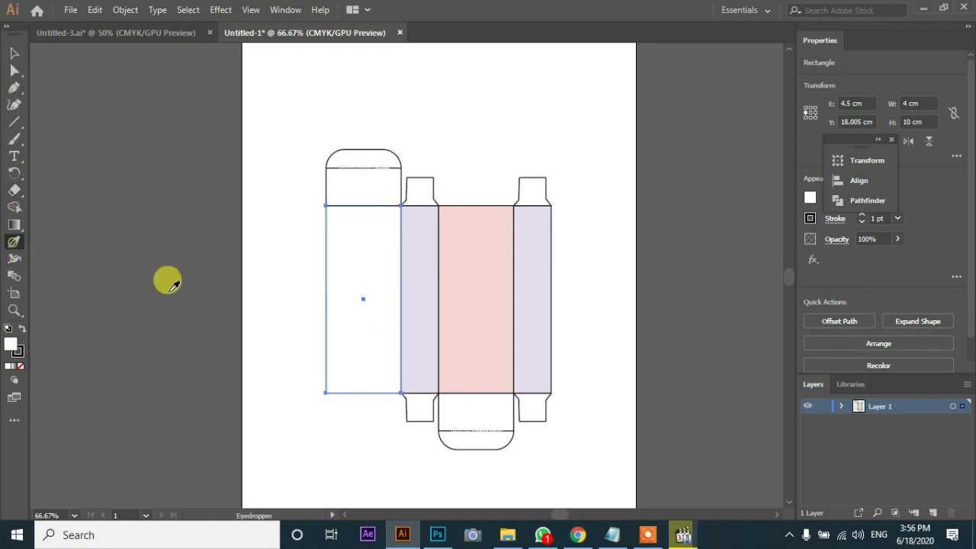
click(468, 318)
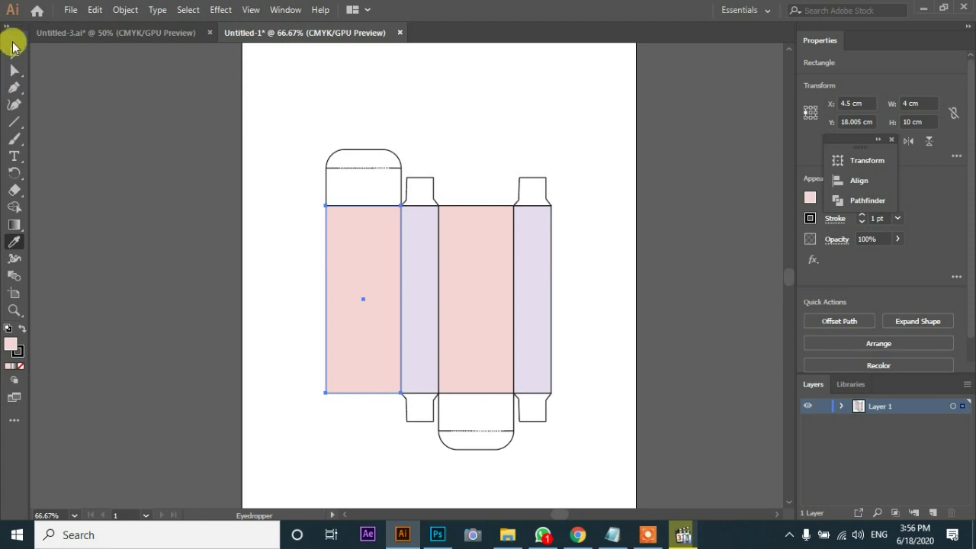
click(14, 54)
Give the top and bottom tuck flaps the same pink fill with the Eyedropper
click(353, 182)
click(14, 241)
click(363, 281)
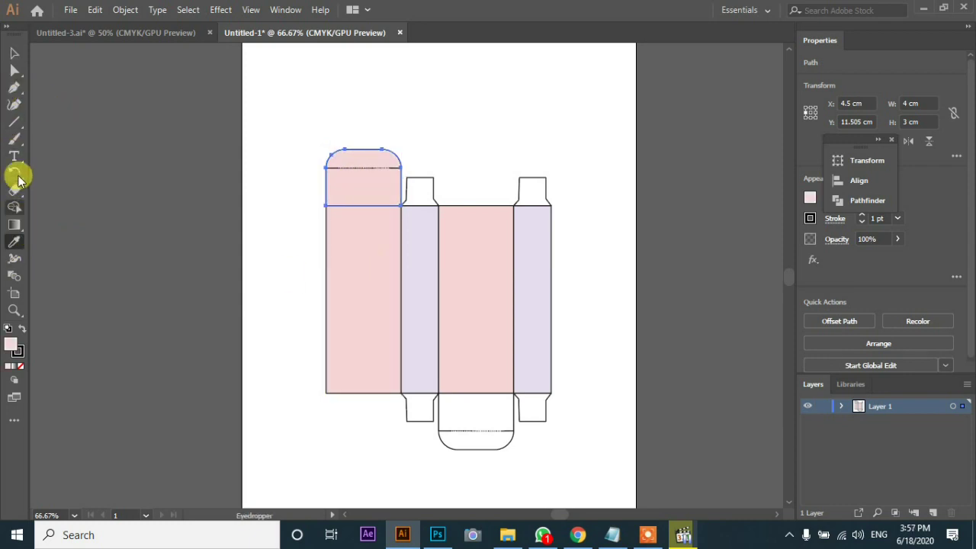
click(13, 53)
click(450, 398)
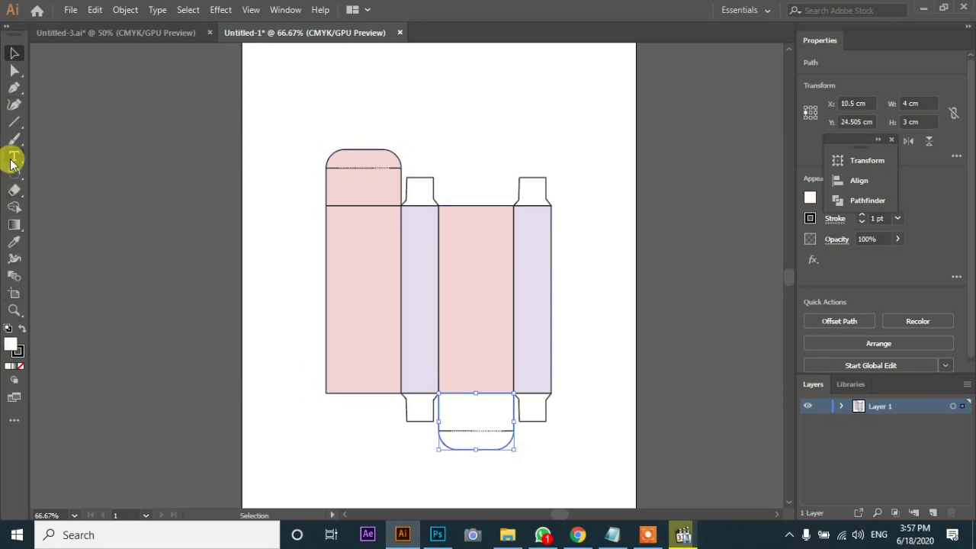
click(14, 241)
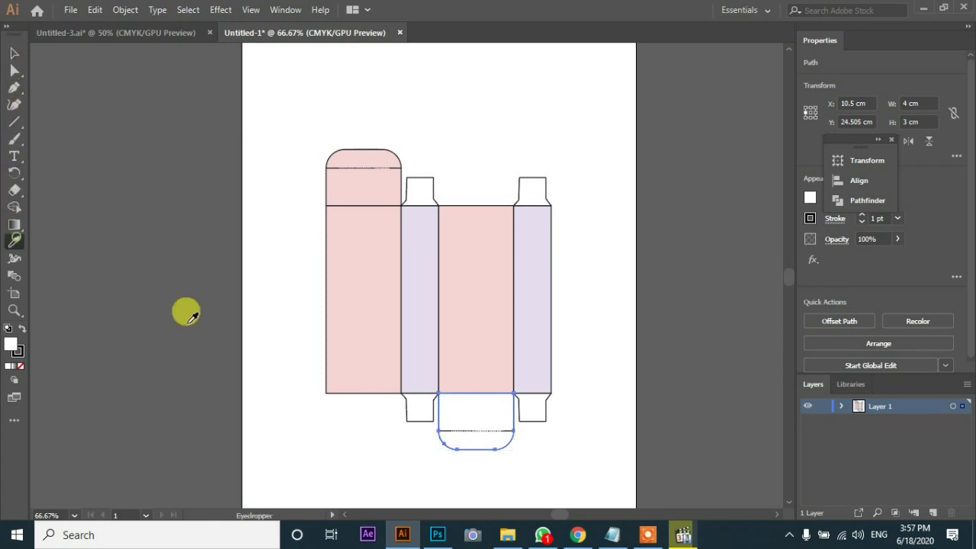
click(343, 306)
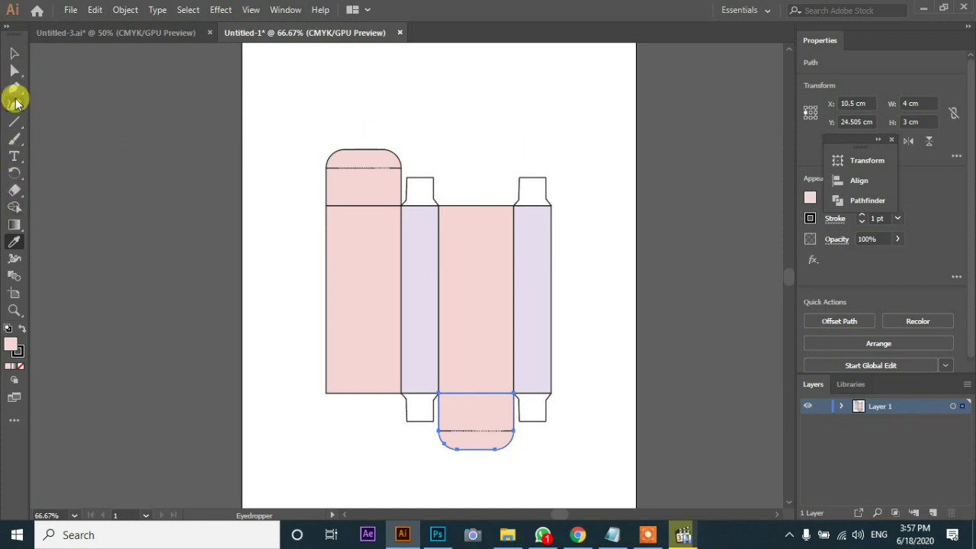
click(14, 53)
Copy the side panel's lavender onto the top-left and bottom-left dust flaps
click(415, 192)
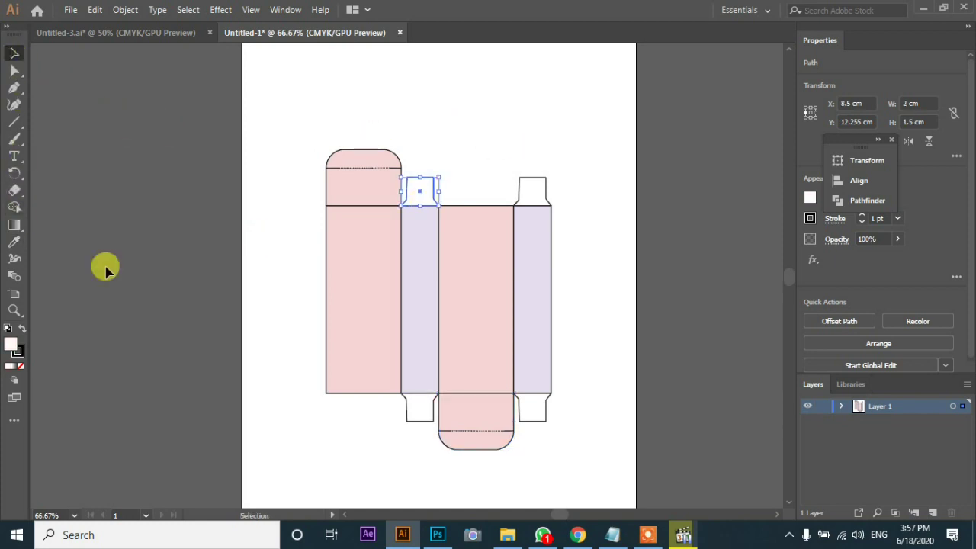
click(14, 243)
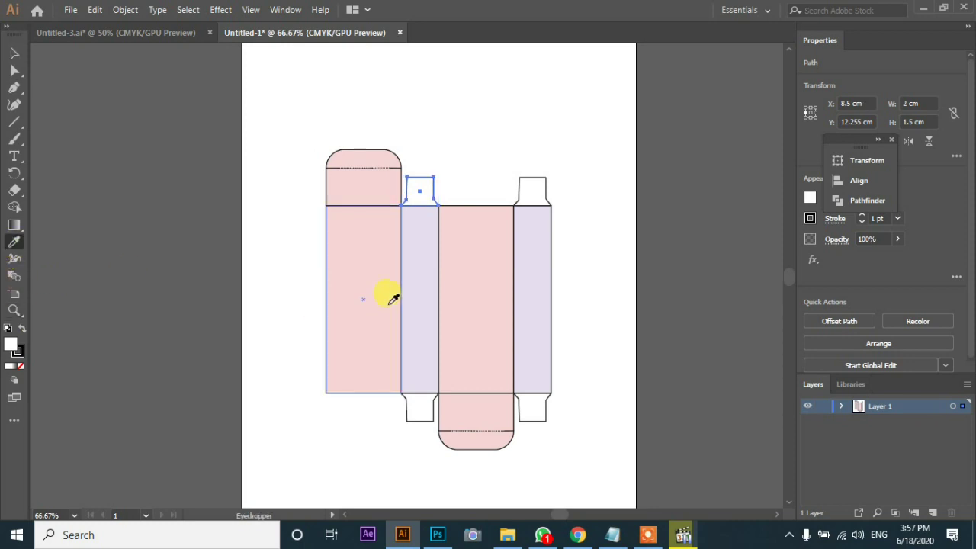
click(420, 258)
click(14, 53)
click(414, 404)
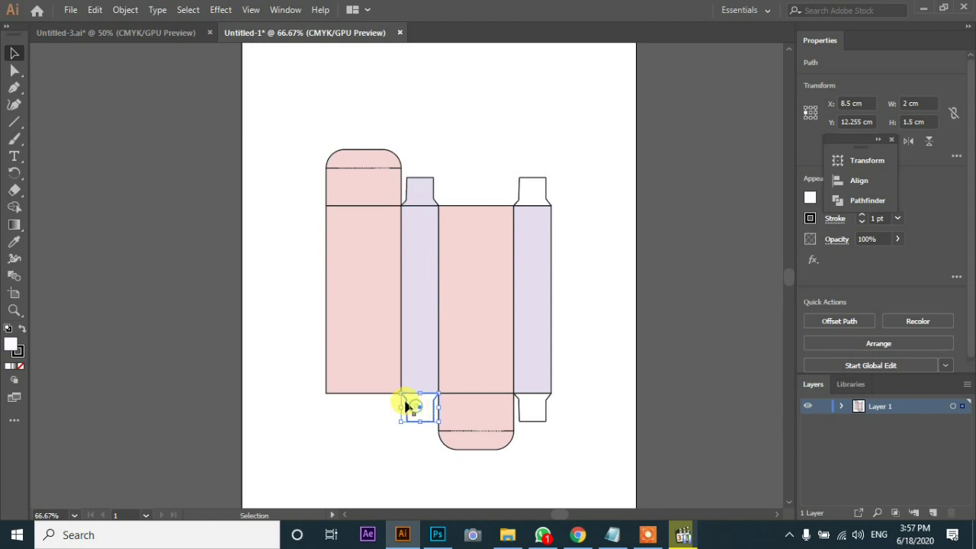
click(13, 242)
click(416, 259)
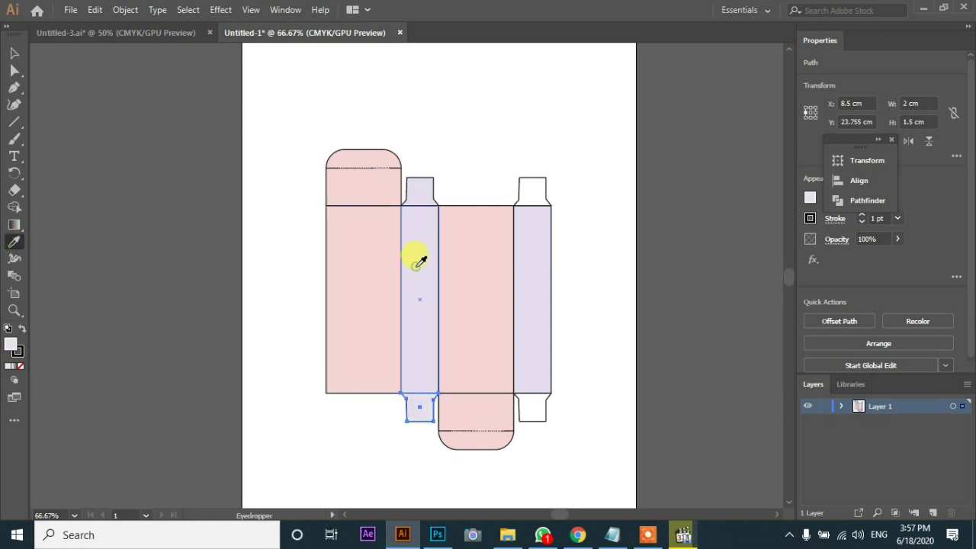
click(18, 60)
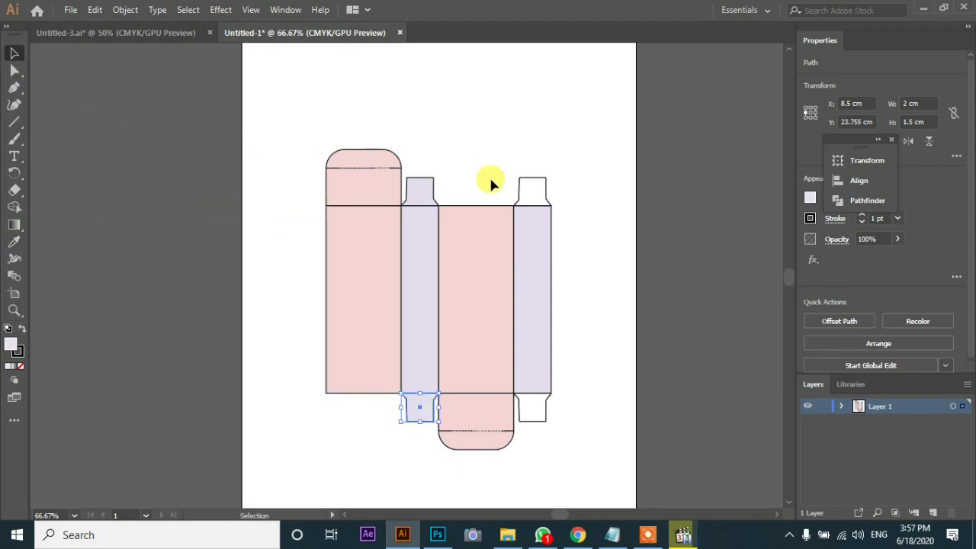
Give the top-right and bottom-right dust flaps the lavender fill, then deselect everything
click(534, 196)
click(14, 243)
click(541, 305)
click(17, 57)
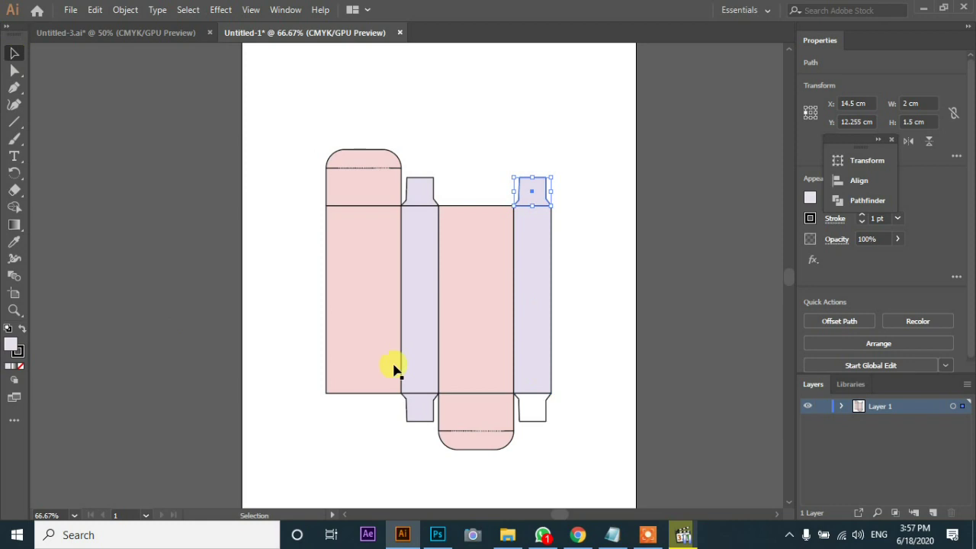
click(531, 404)
click(15, 243)
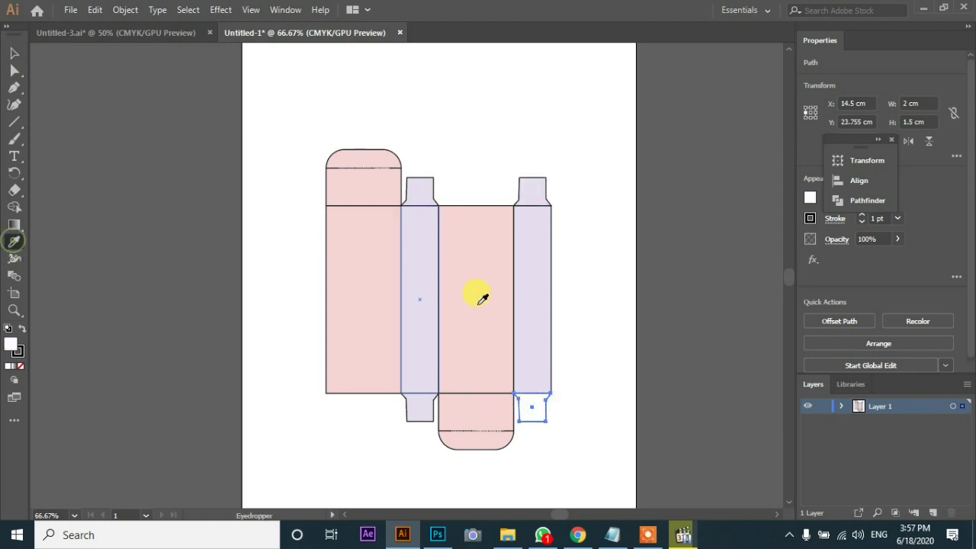
click(524, 263)
click(14, 53)
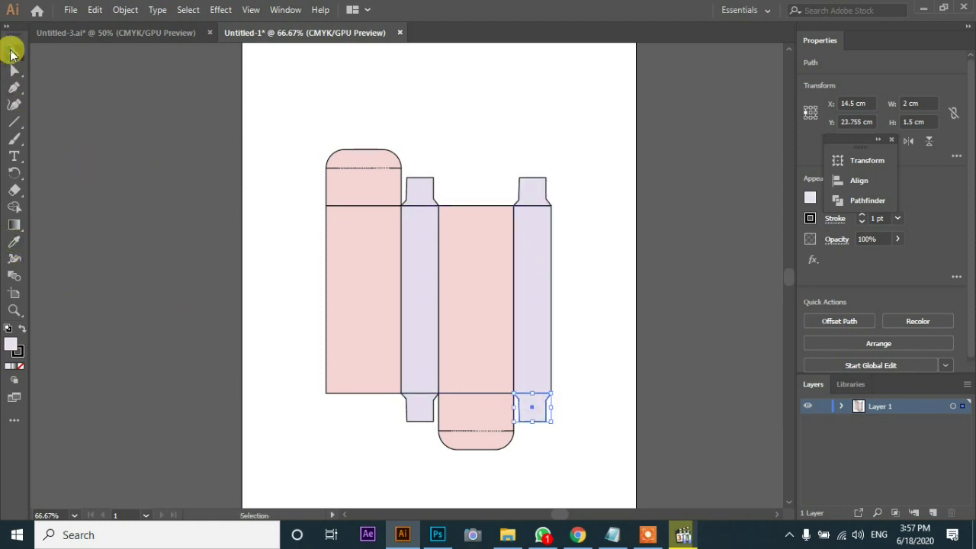
click(298, 77)
Marquee-select every dieline piece and nudge the whole box slightly right and down
drag(256, 96, 606, 492)
drag(457, 249, 473, 235)
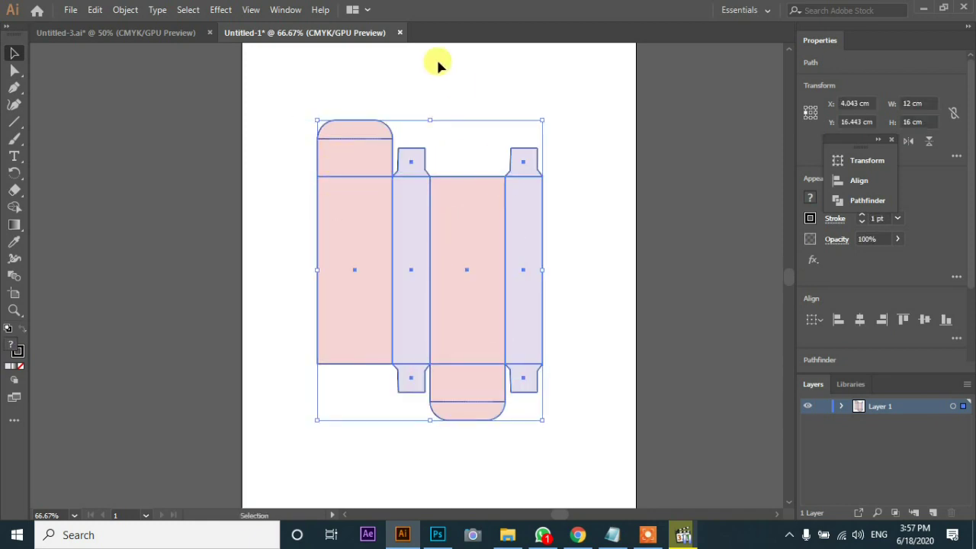
mouse_move(357, 189)
mouse_down()
mouse_move(362, 207)
mouse_move(370, 196)
mouse_up()
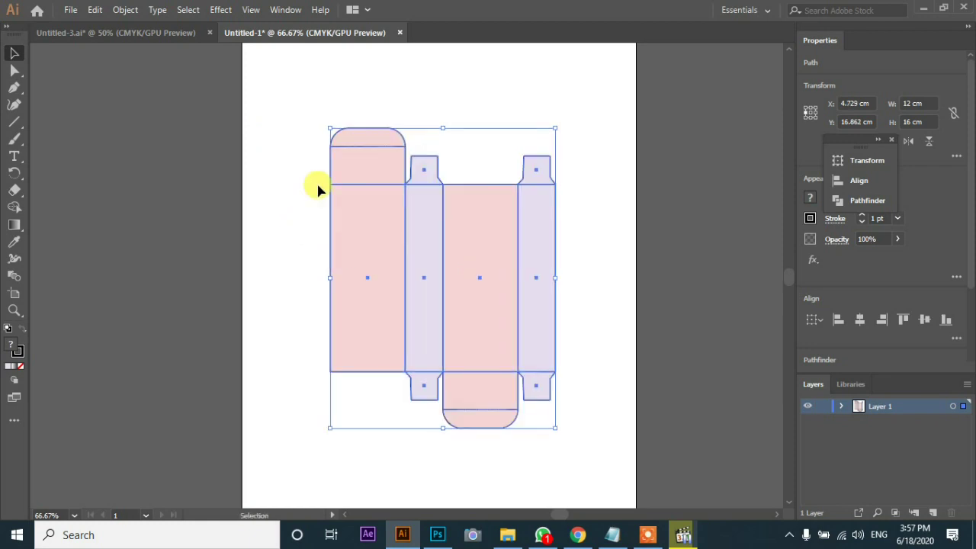
click(296, 186)
click(329, 193)
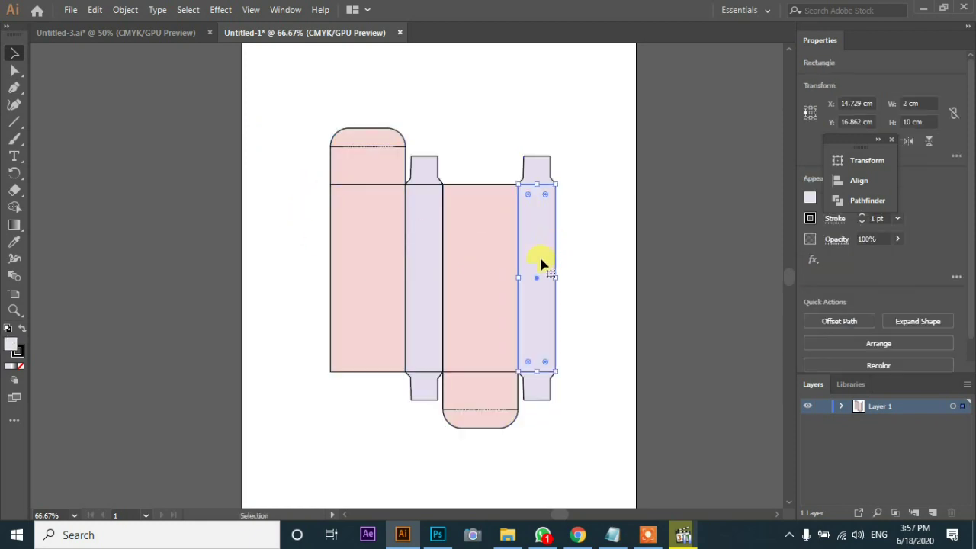
Duplicate the lavender side panel to the left of the pink panel and slant its top corner
drag(540, 241, 314, 242)
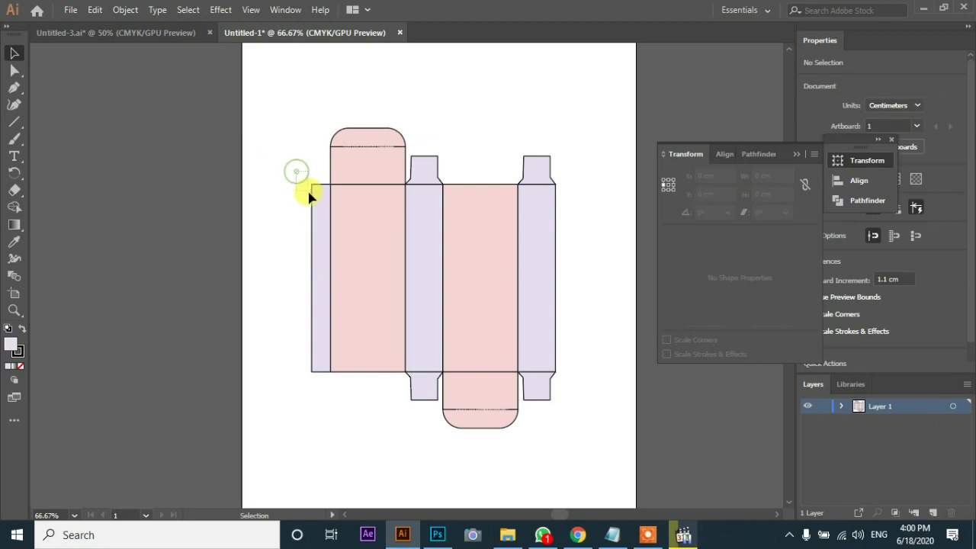
drag(297, 173, 319, 193)
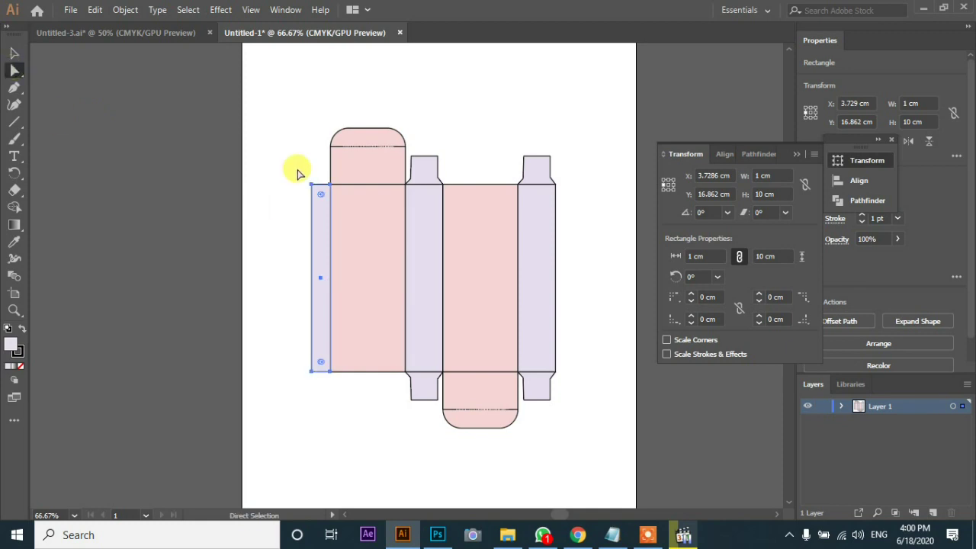
drag(297, 169, 313, 186)
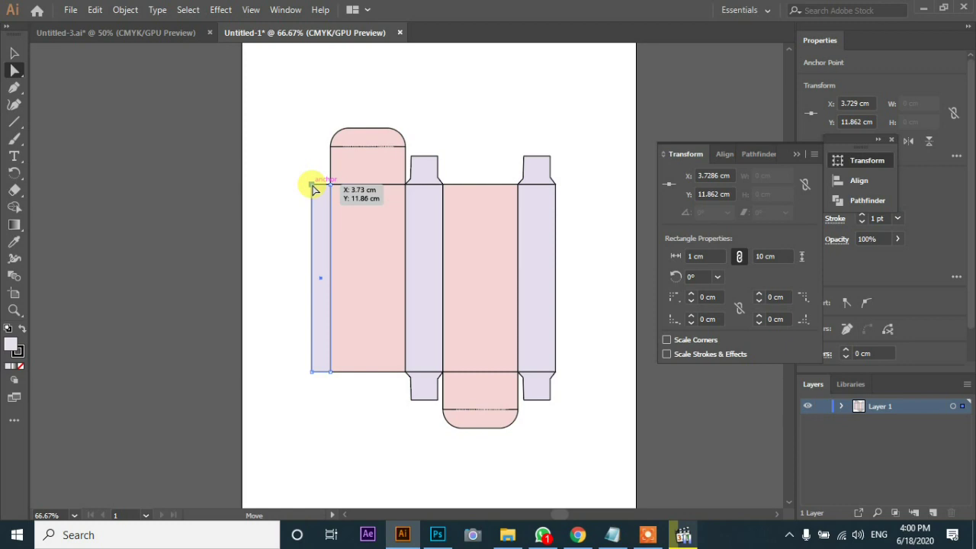
drag(312, 187, 316, 196)
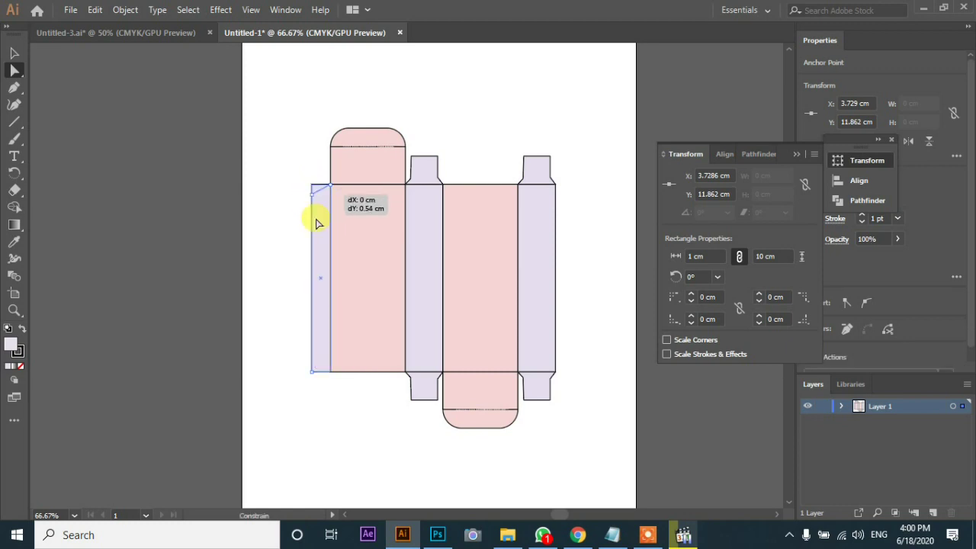
click(273, 320)
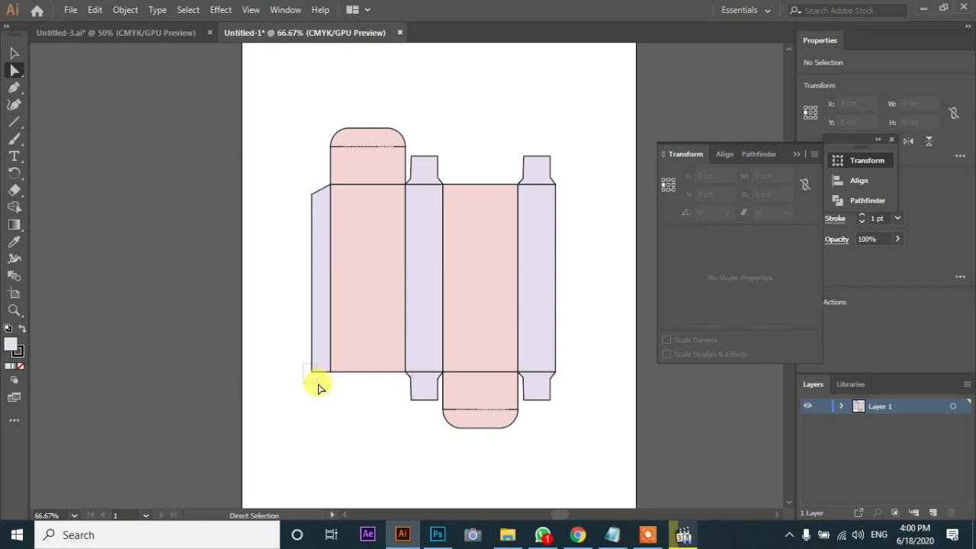
Raise the strip's bottom-left corner to taper the glue flap's lower end
click(313, 372)
click(313, 371)
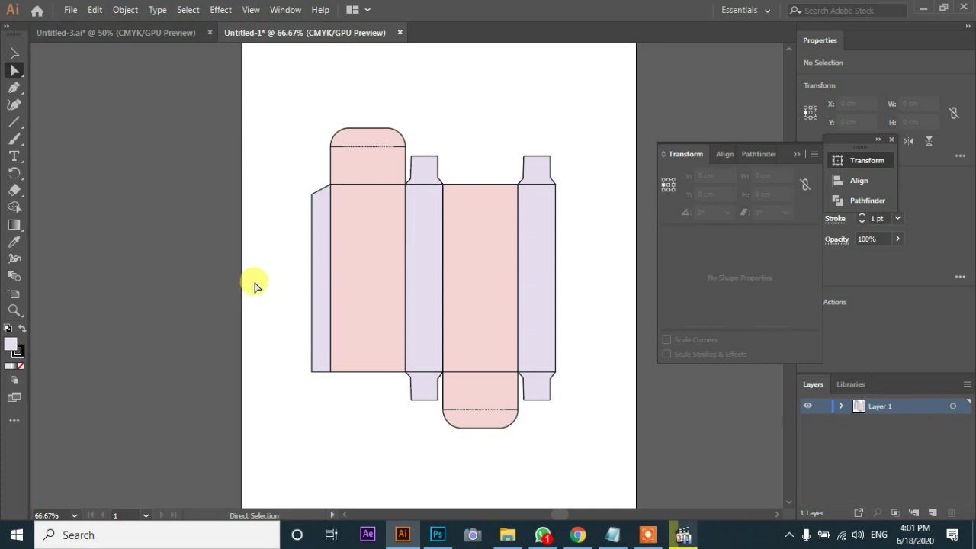
drag(299, 349, 318, 386)
click(313, 372)
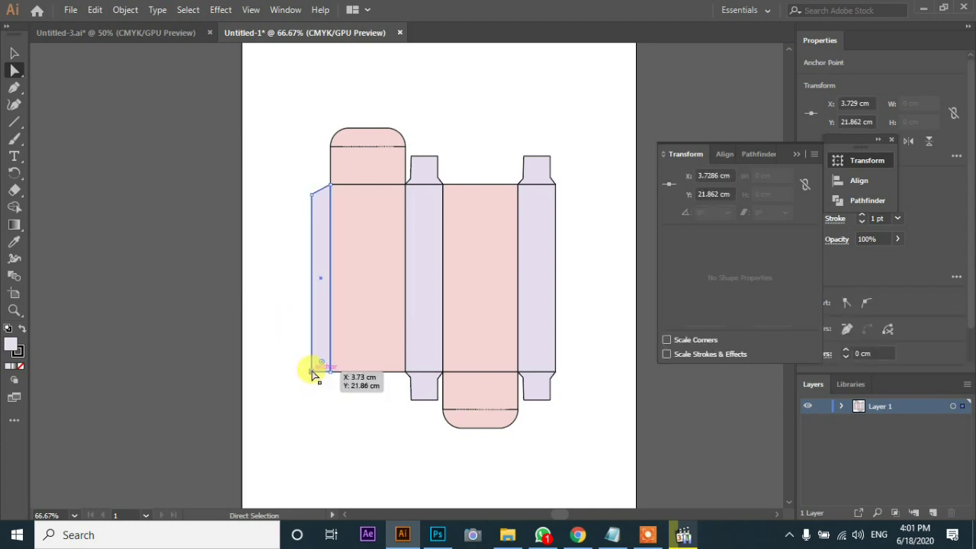
drag(313, 373, 313, 367)
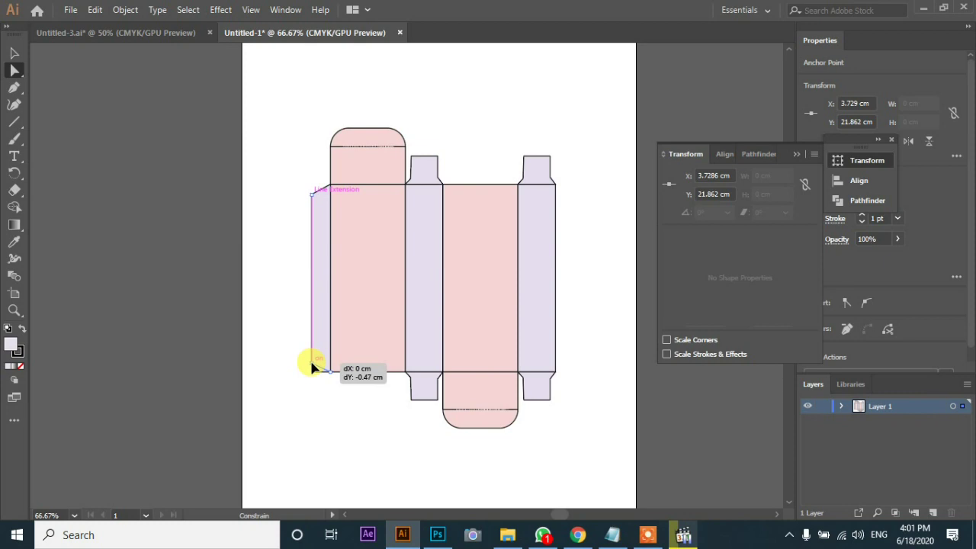
drag(312, 367, 312, 367)
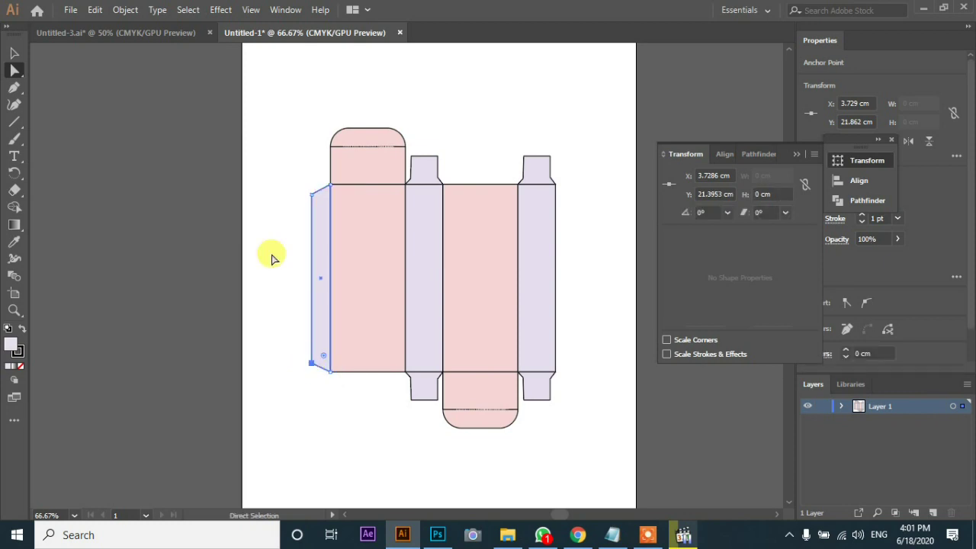
click(272, 255)
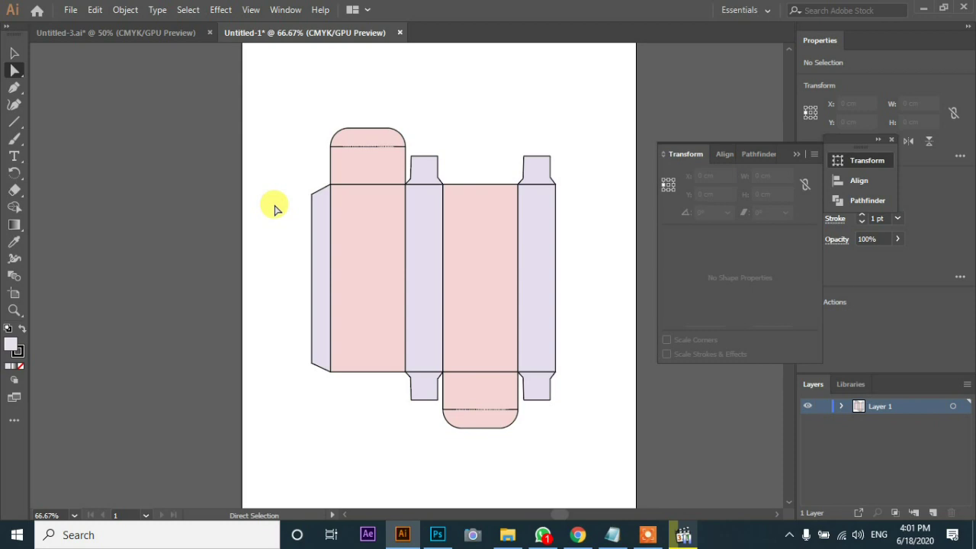
Select the entire dieline including the glue tab and nudge it slightly left
click(14, 54)
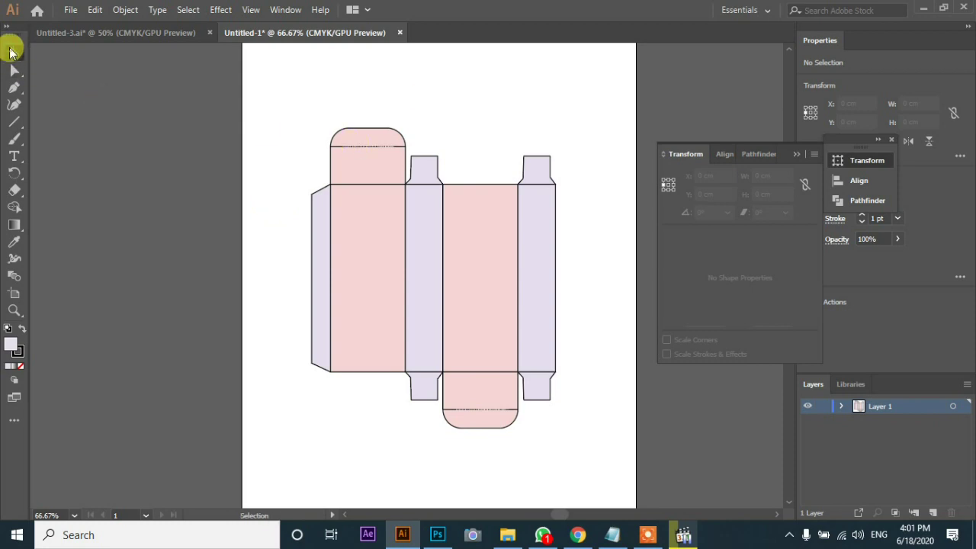
drag(264, 64, 598, 470)
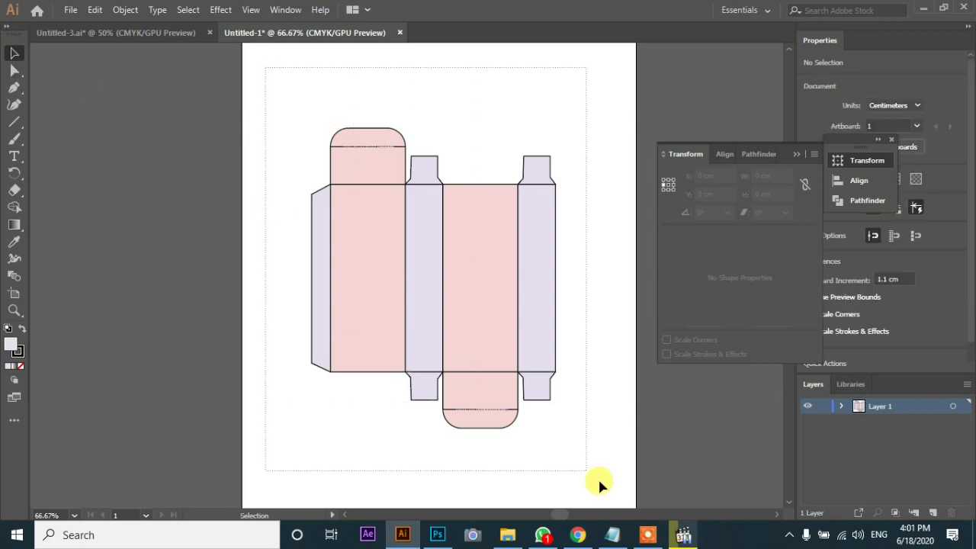
mouse_move(481, 328)
mouse_down()
mouse_move(465, 279)
mouse_move(458, 313)
mouse_up()
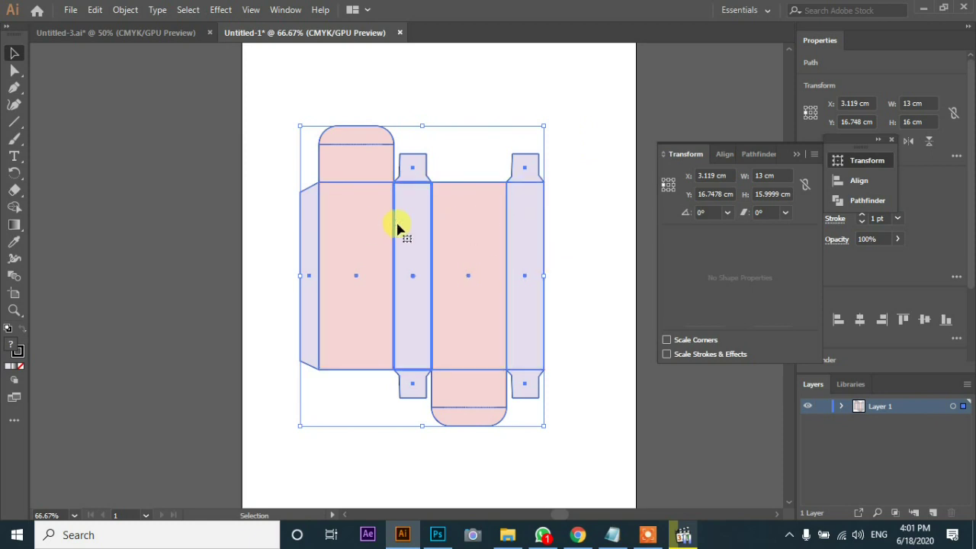
click(514, 81)
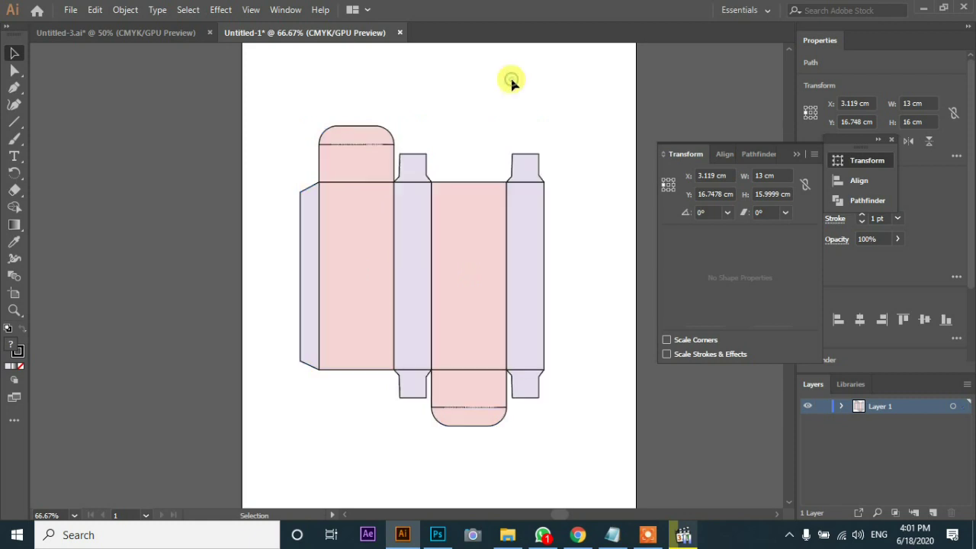